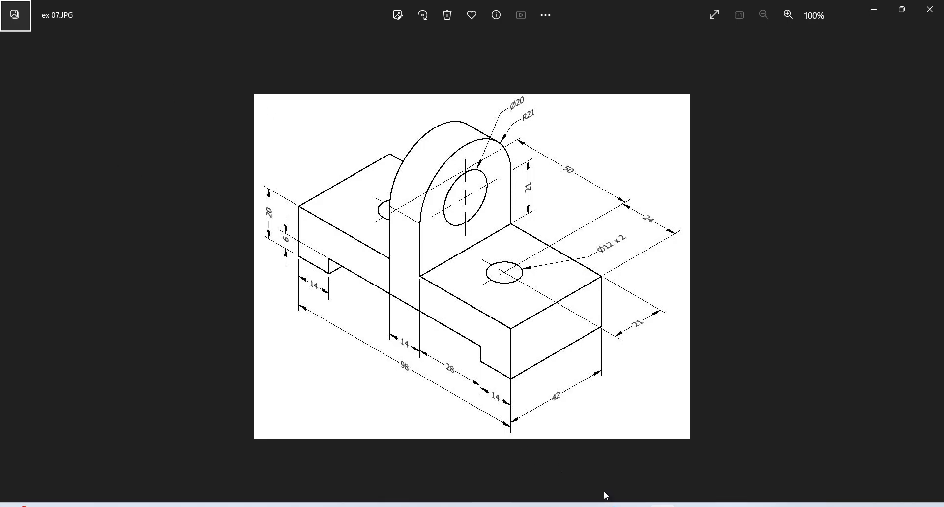
Switch to Autodesk Inventor and create a new metric part from the Standard (mm).ipt template
{"action": "key", "text": "alt+Tab"}
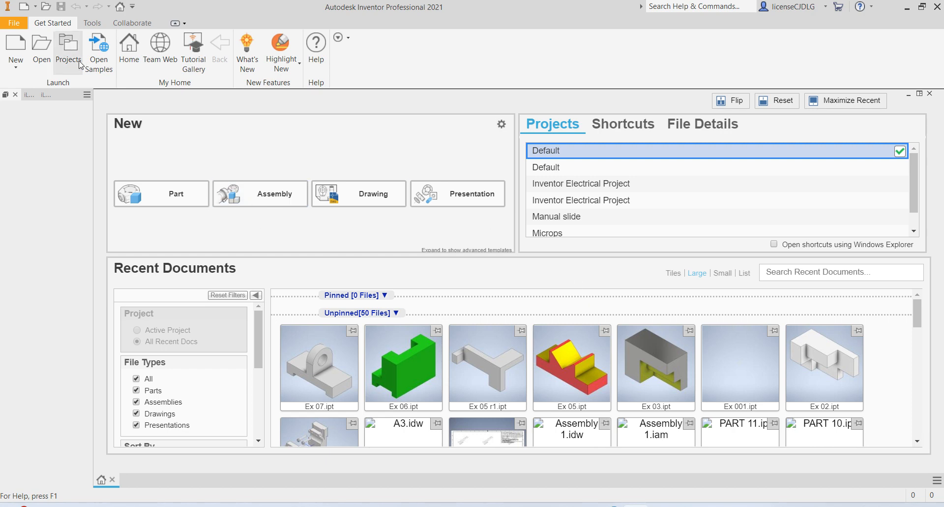
{"action": "left_click", "coordinate": [16, 47]}
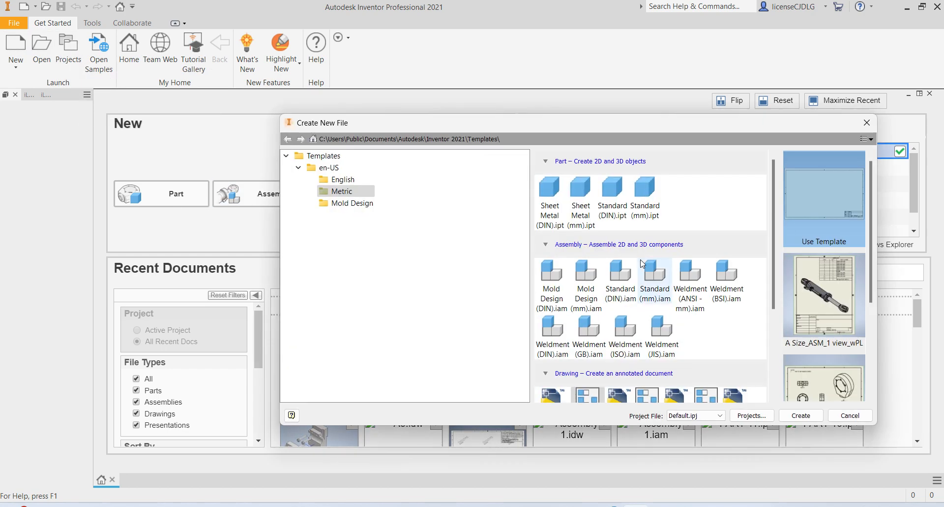
{"action": "left_click", "coordinate": [650, 210]}
{"action": "left_click", "coordinate": [799, 413]}
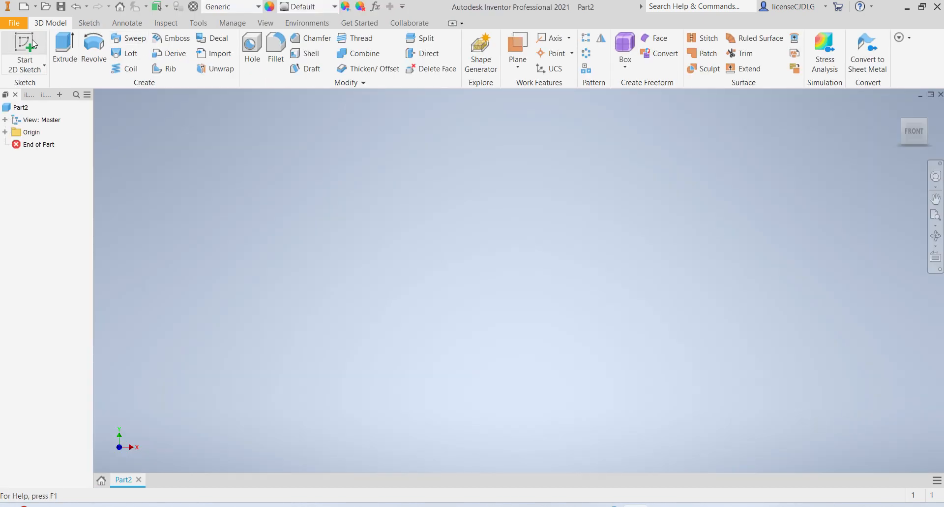
Start a sketch on the front XY plane and draw a two-point center rectangle about 56 mm wide centred on the origin
{"action": "left_click", "coordinate": [27, 40]}
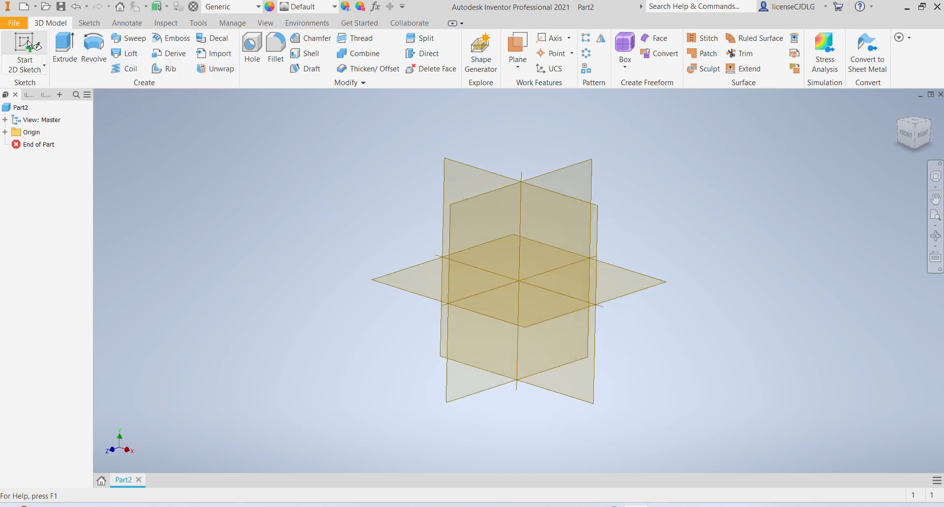
{"action": "left_click", "coordinate": [542, 214]}
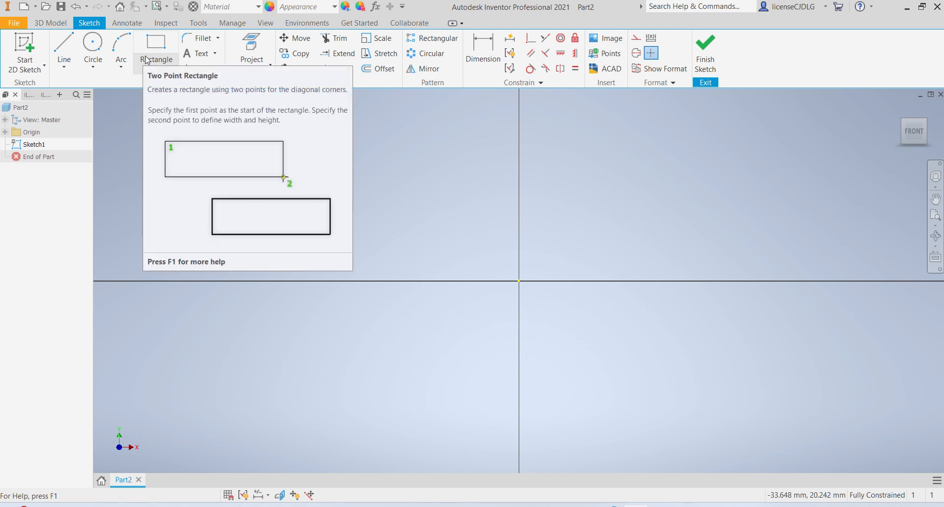
{"action": "left_click", "coordinate": [156, 67]}
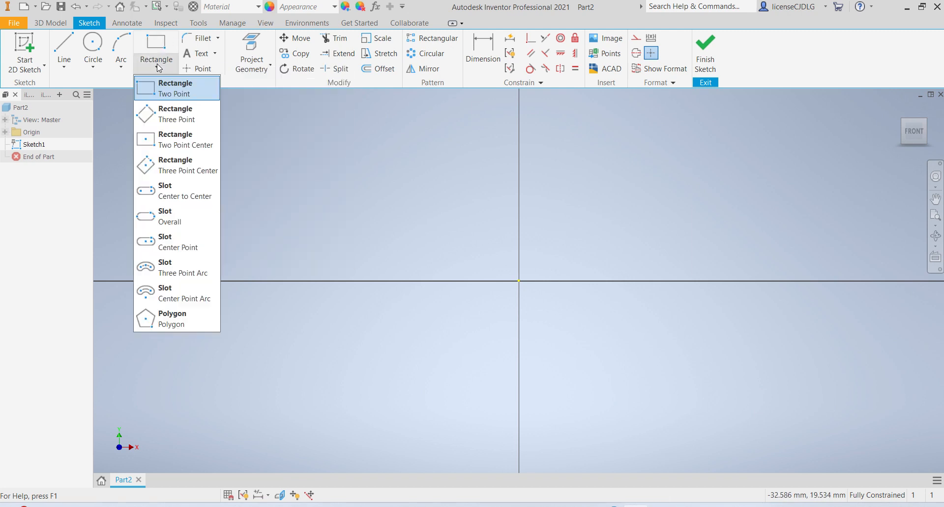
{"action": "left_click", "coordinate": [187, 142]}
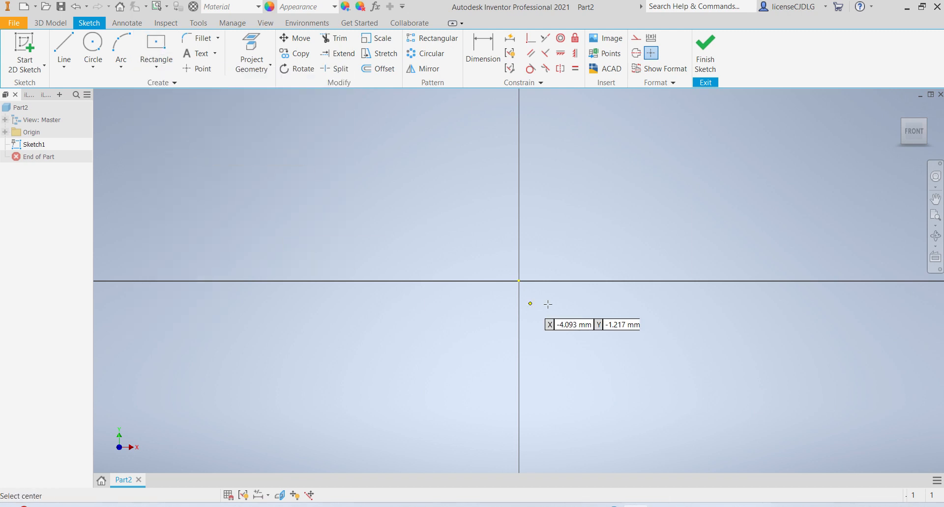
{"action": "left_click", "coordinate": [520, 281]}
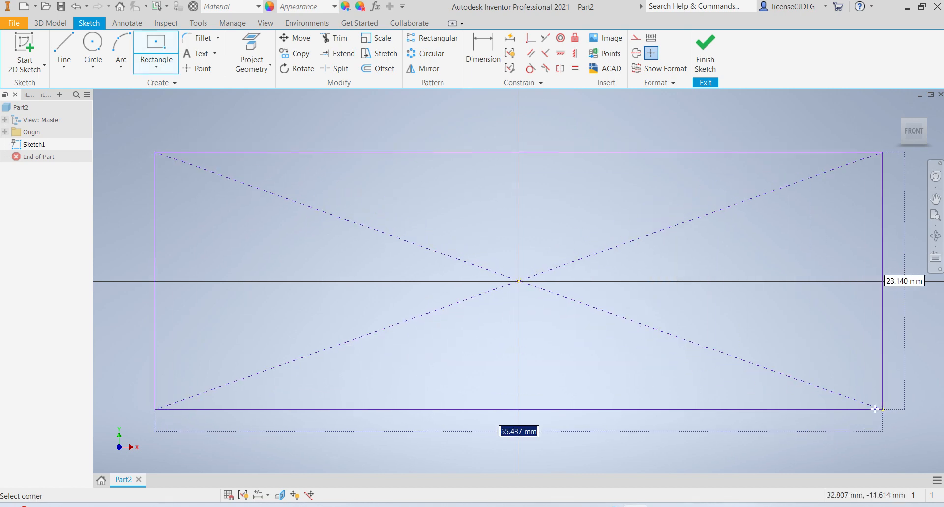
{"action": "left_click", "coordinate": [831, 404]}
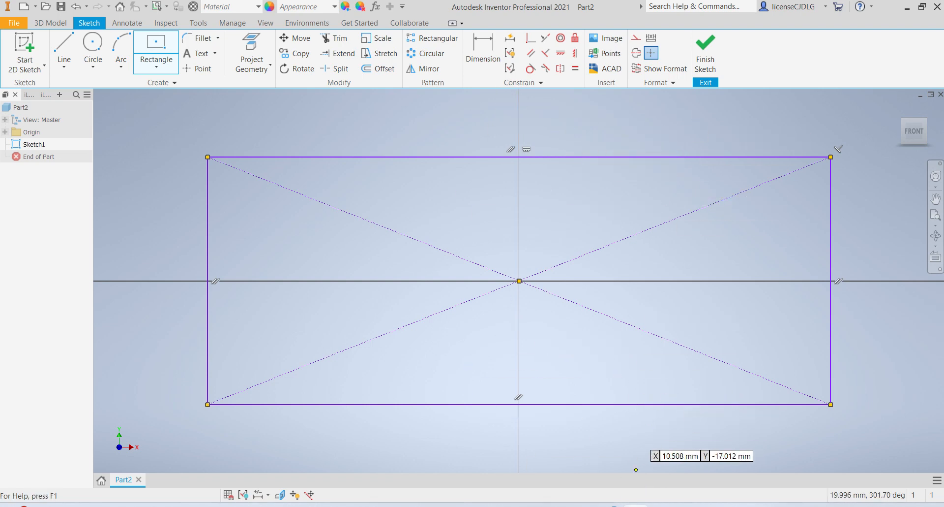
Check the overall length in the reference drawing ex 07.JPG and dimension the rectangle's width as 98 mm
{"action": "mouse_move", "coordinate": [635, 504]}
{"action": "left_click", "coordinate": [662, 456]}
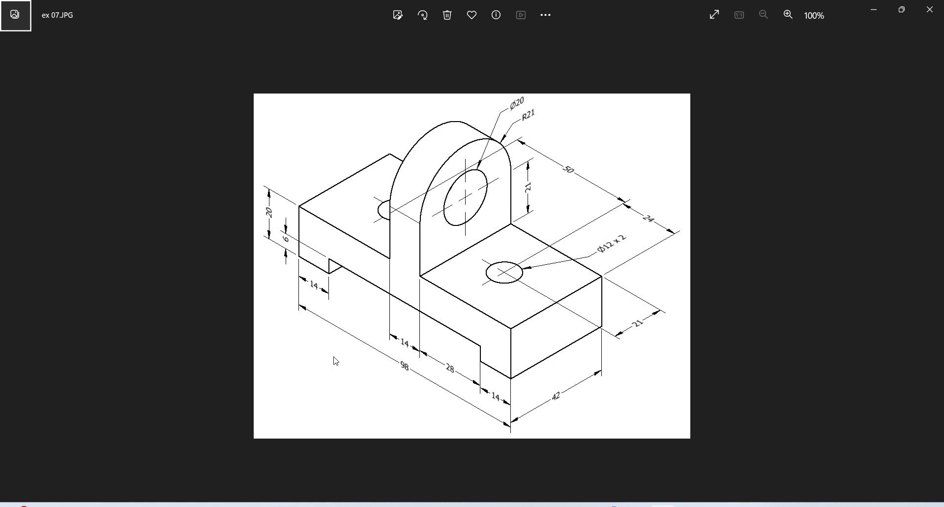
{"action": "left_click", "coordinate": [636, 504]}
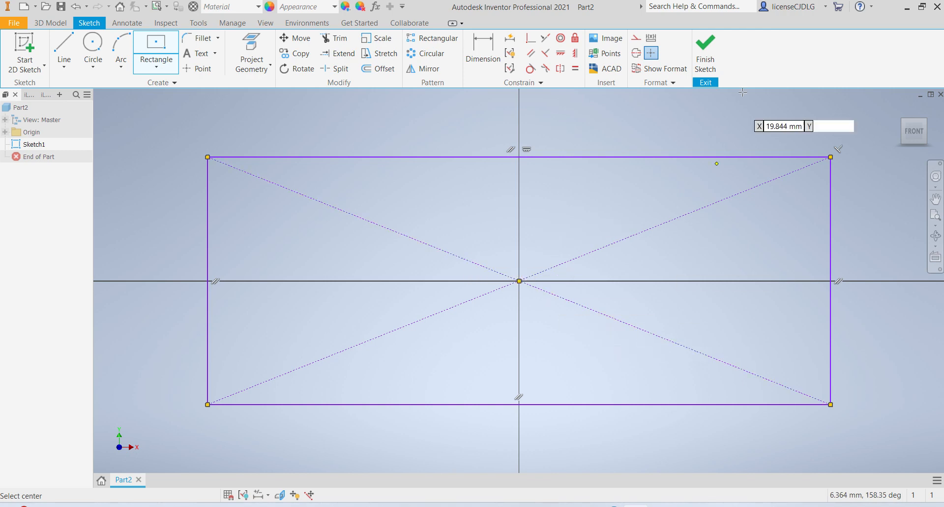
{"action": "left_click", "coordinate": [500, 59]}
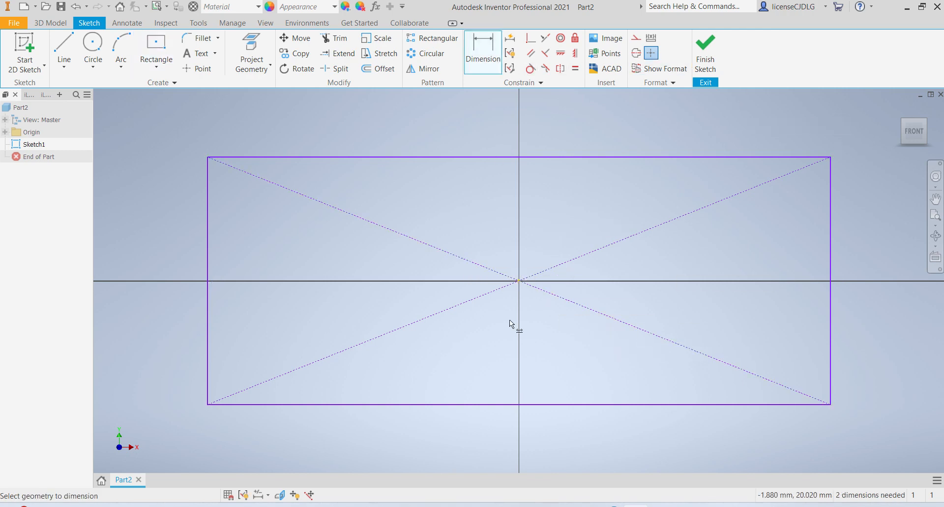
{"action": "left_click", "coordinate": [590, 405]}
{"action": "left_click", "coordinate": [542, 435]}
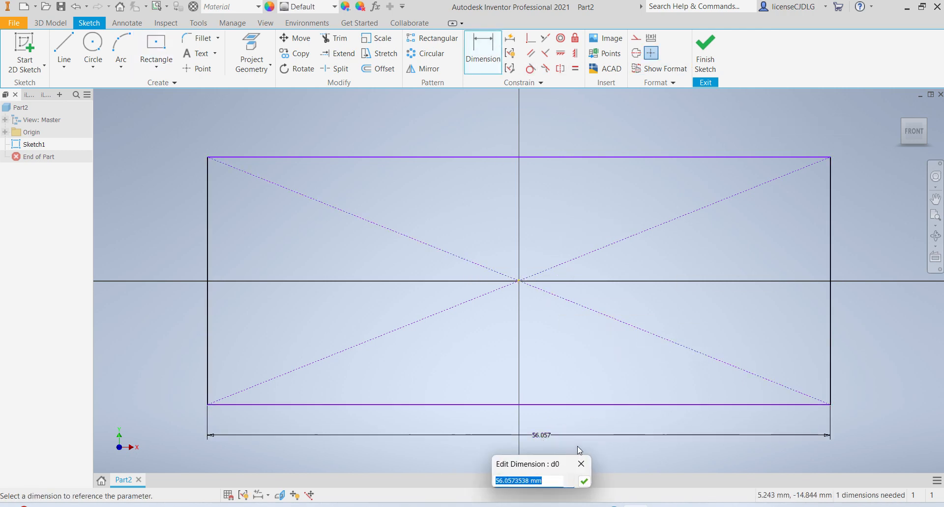
{"action": "type", "text": "90"}
{"action": "key", "text": "BackSpace"}
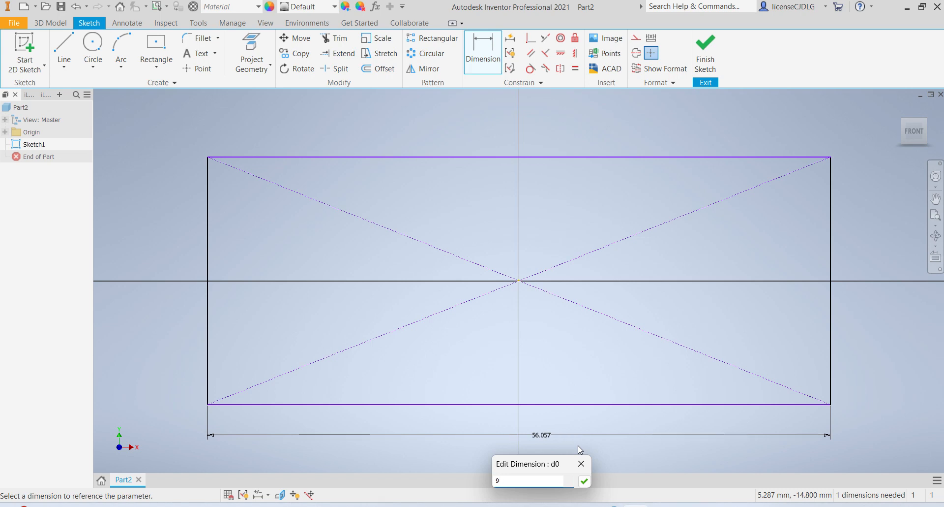
{"action": "type", "text": "0"}
{"action": "key", "text": "Return"}
{"action": "scroll", "coordinate": [550, 327], "scroll_direction": "down", "scroll_amount": 5}
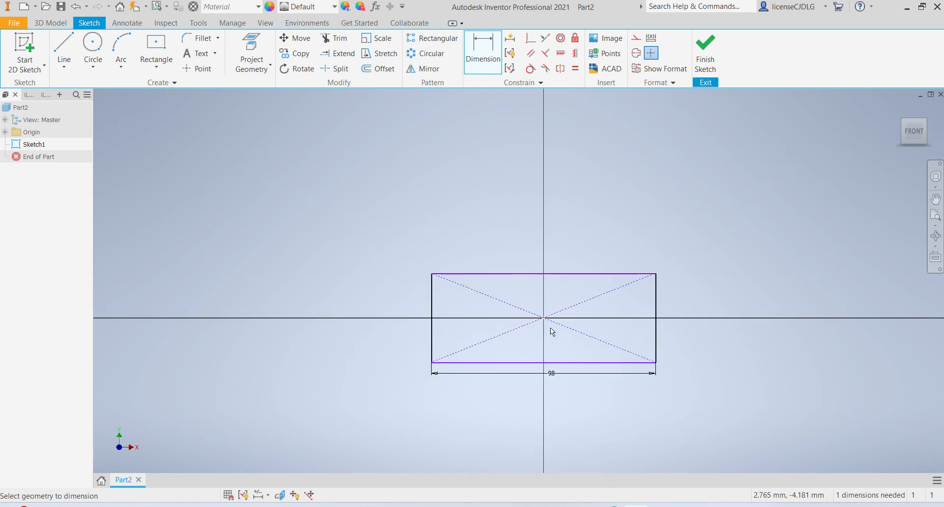
Dimension the rectangle's height as 20 mm
{"action": "left_click", "coordinate": [656, 338]}
{"action": "left_click", "coordinate": [711, 334]}
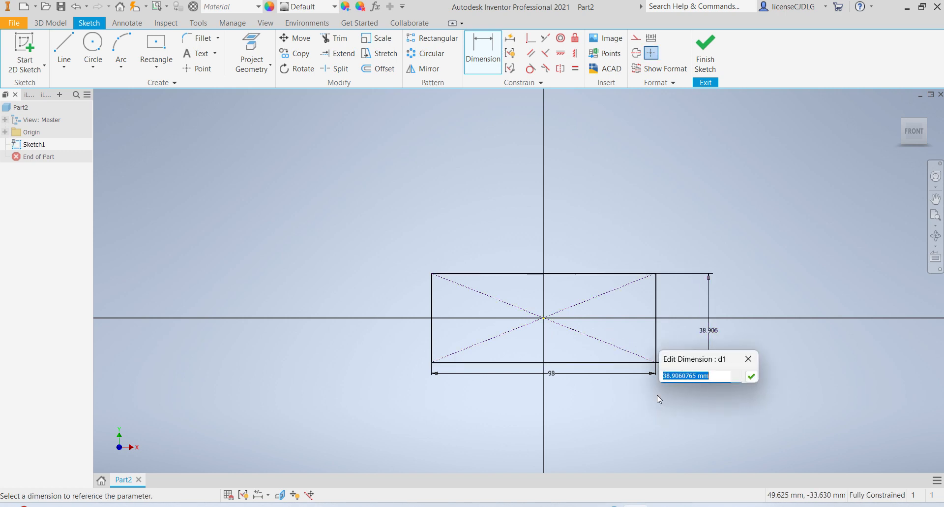
{"action": "type", "text": "20"}
{"action": "key", "text": "Return"}
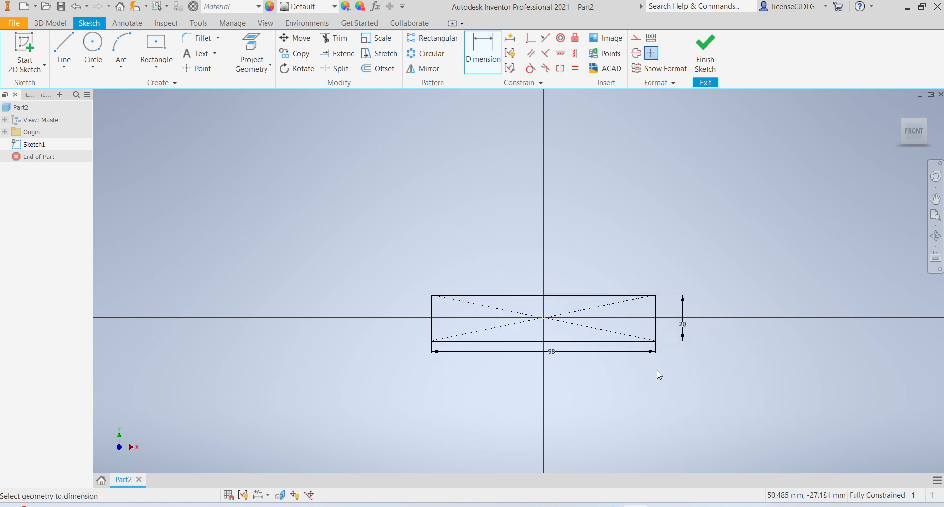
{"action": "scroll", "coordinate": [552, 326], "scroll_direction": "up", "scroll_amount": 6}
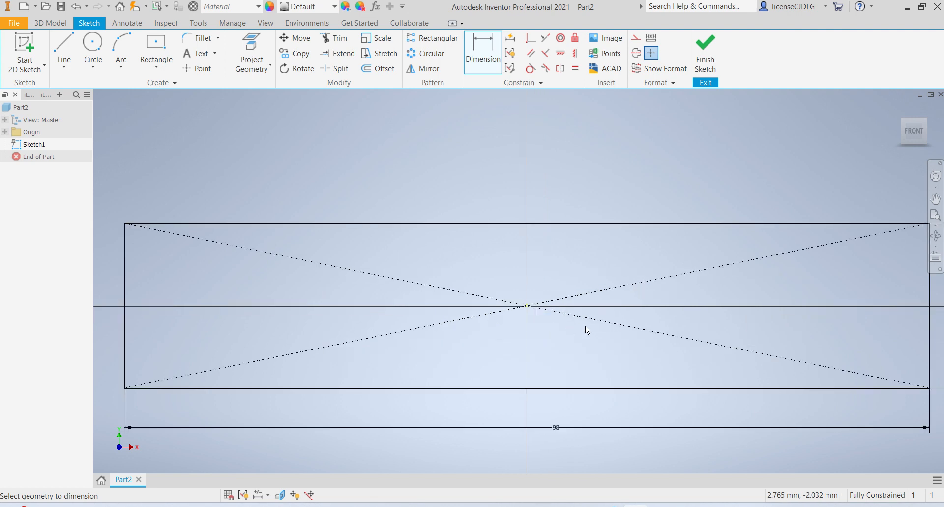
{"action": "scroll", "coordinate": [585, 326], "scroll_direction": "down", "scroll_amount": 5}
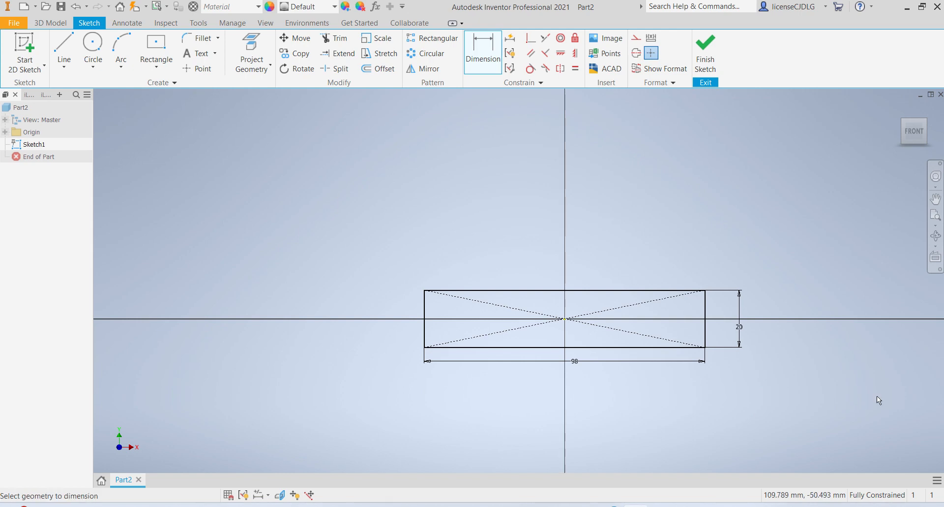
Finish the sketch and extrude the rectangle 42 mm, checking the depth against the reference drawing
{"action": "left_click", "coordinate": [716, 59]}
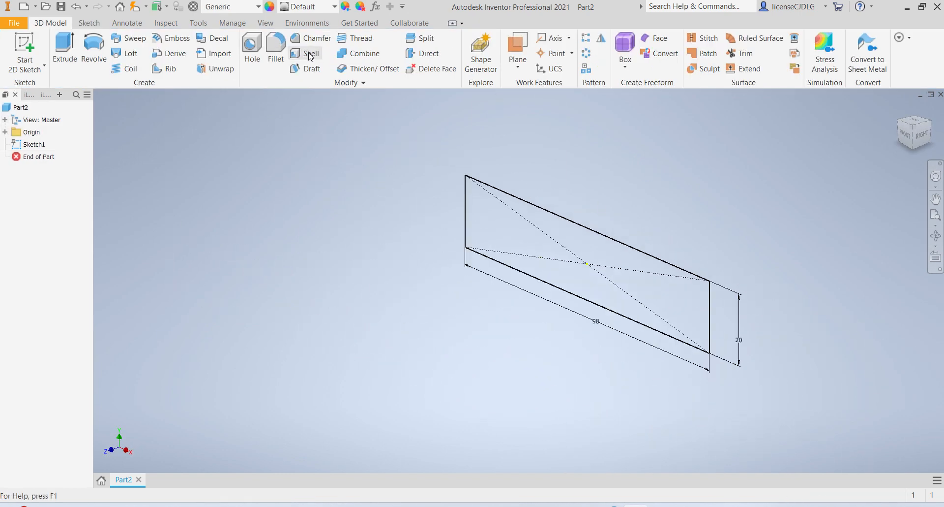
{"action": "left_click", "coordinate": [65, 49]}
{"action": "left_click", "coordinate": [663, 506]}
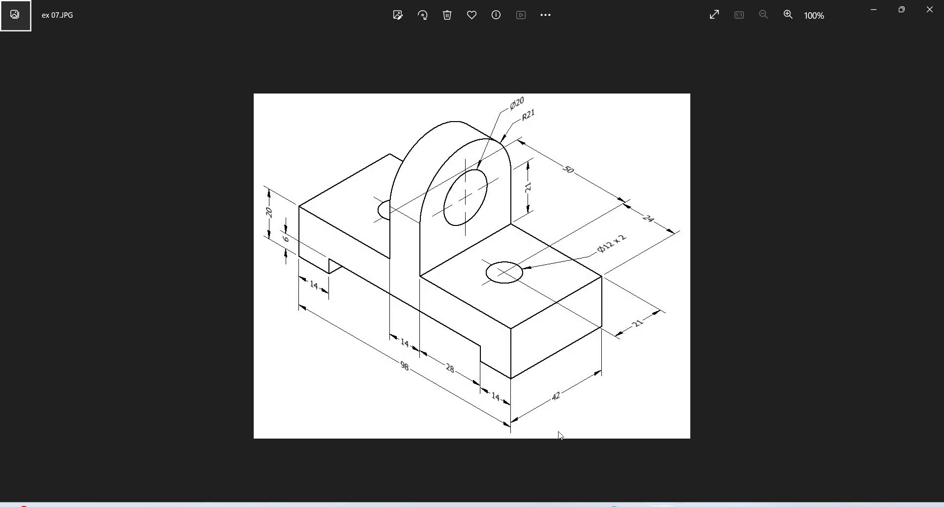
{"action": "left_click", "coordinate": [614, 505]}
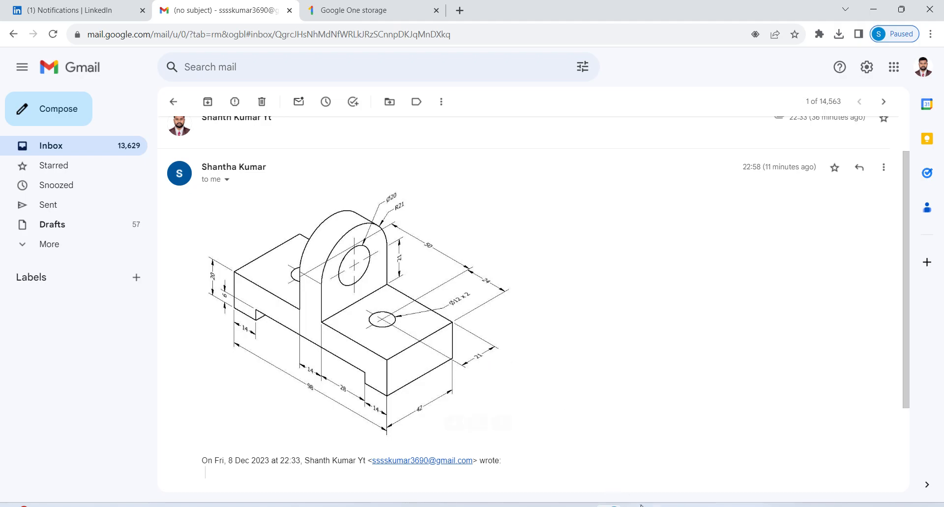
{"action": "left_click", "coordinate": [637, 506]}
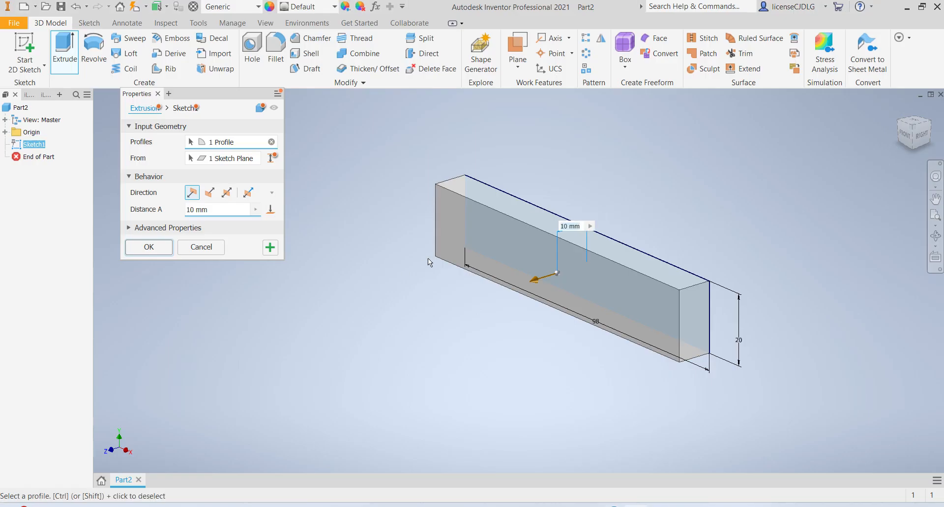
{"action": "left_click", "coordinate": [192, 210]}
{"action": "type", "text": "42"}
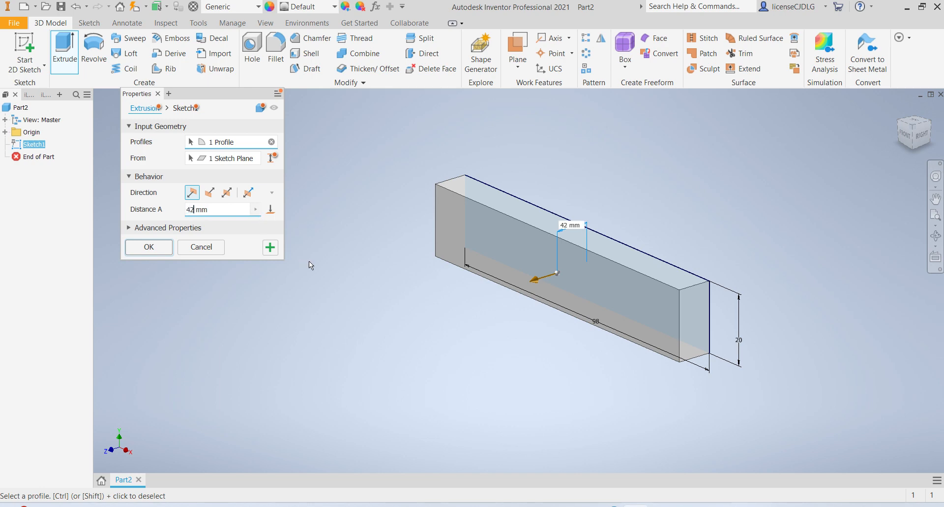
{"action": "left_click", "coordinate": [148, 247]}
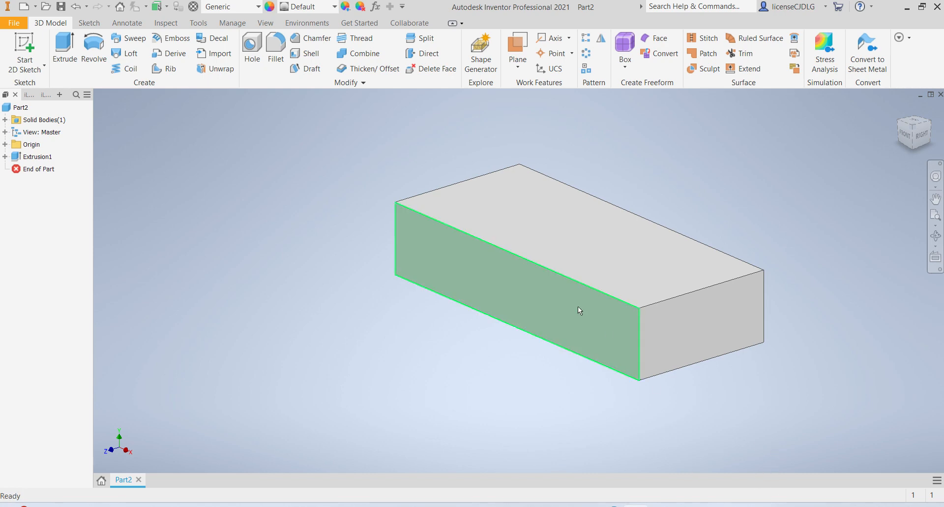
Review the upright lug in the reference drawing and start a new sketch on the origin's YZ plane
{"action": "left_click", "coordinate": [664, 506]}
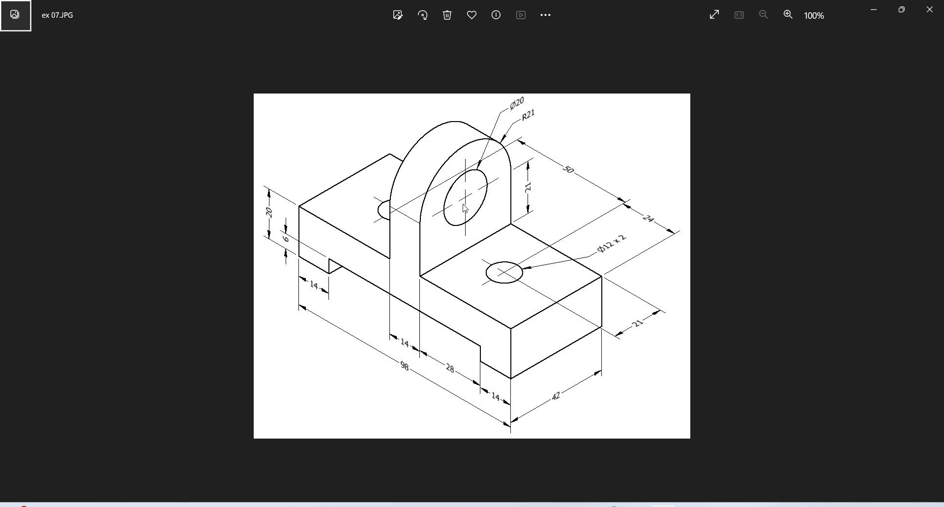
{"action": "key", "text": "alt+Tab"}
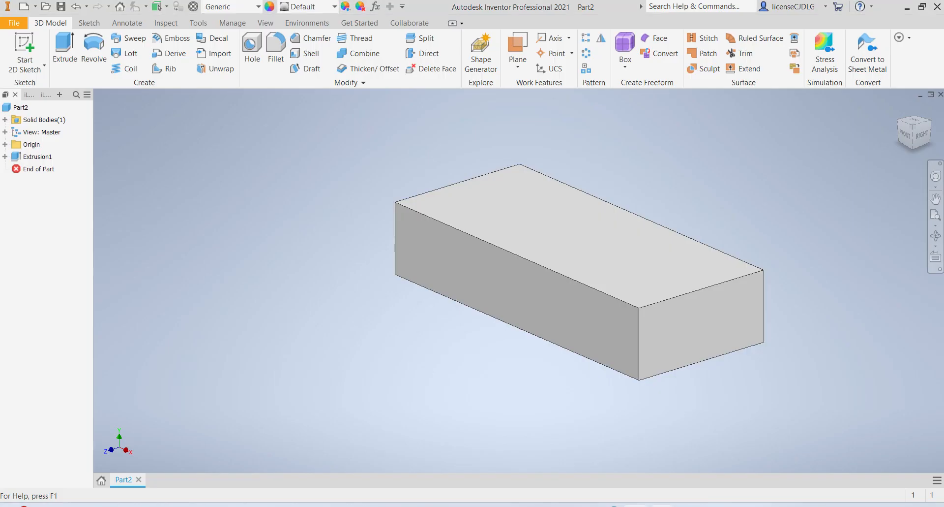
{"action": "left_click", "coordinate": [5, 144]}
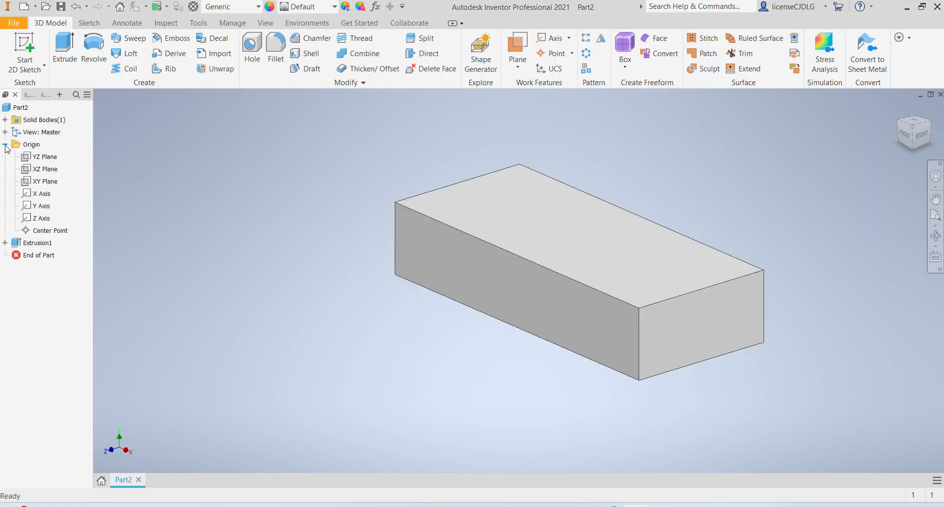
{"action": "left_click", "coordinate": [43, 159]}
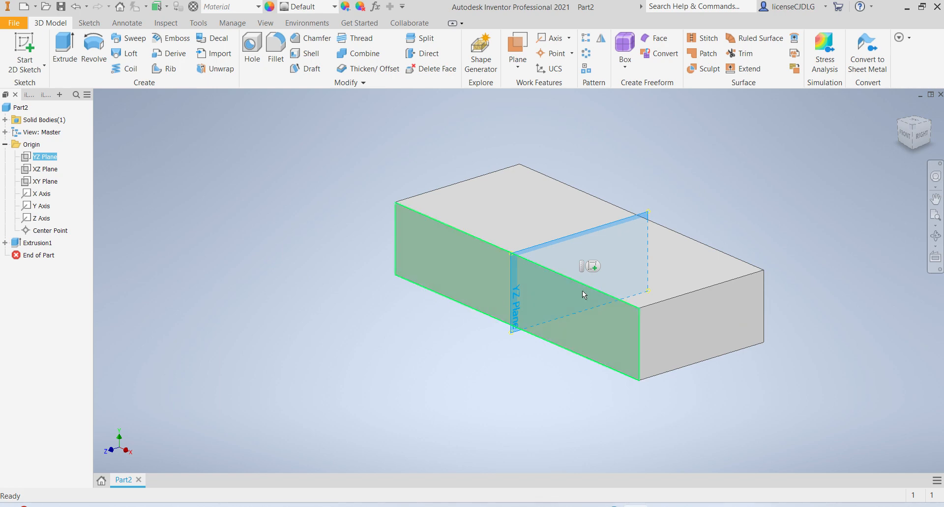
{"action": "left_click", "coordinate": [593, 266]}
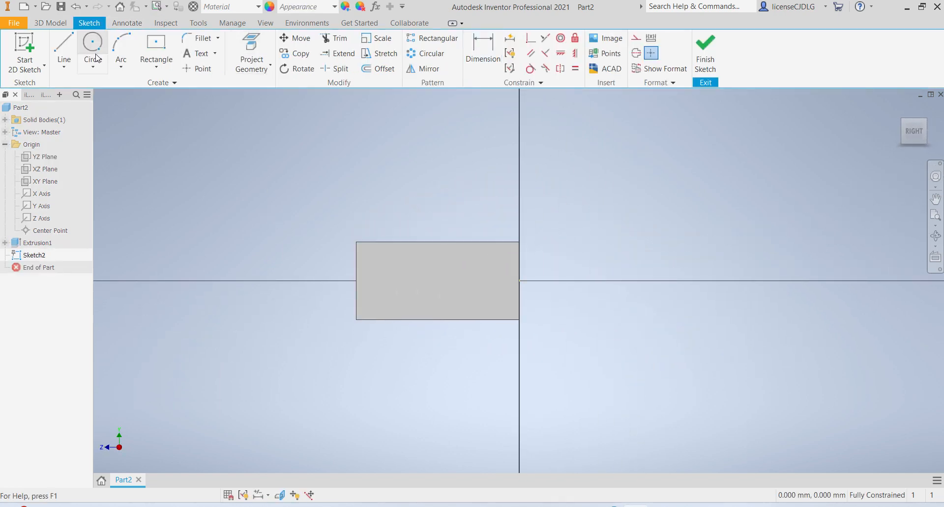
Draw a 42 mm diameter circle above the block, with its center over the middle of the block's top edge
{"action": "left_click", "coordinate": [93, 45]}
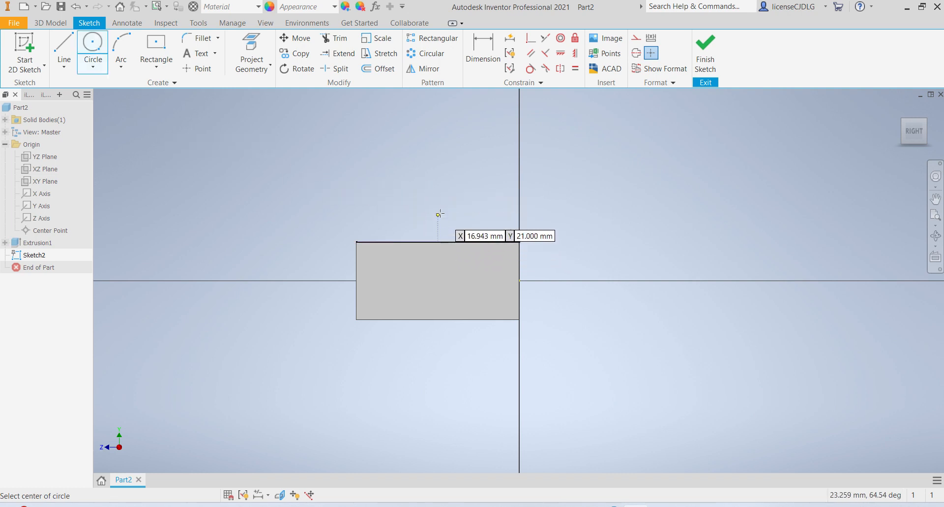
{"action": "left_click", "coordinate": [437, 147]}
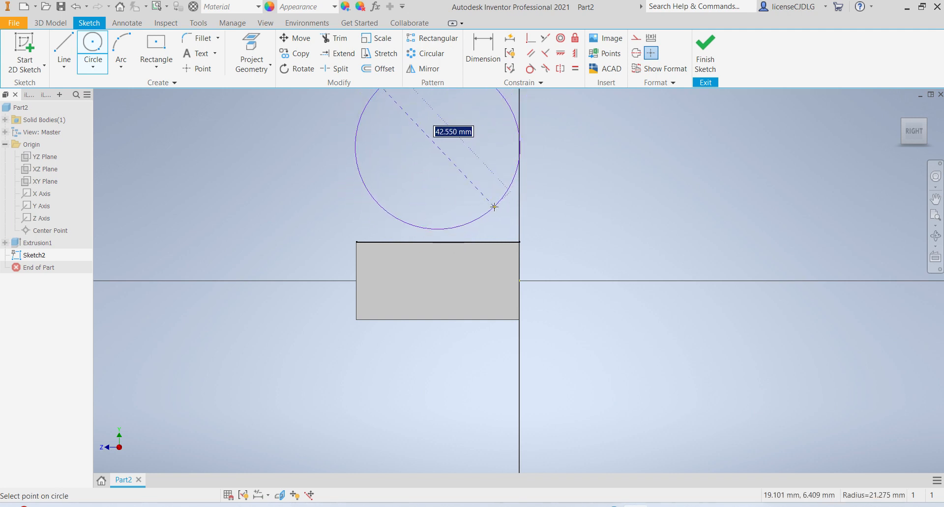
{"action": "type", "text": "4"}
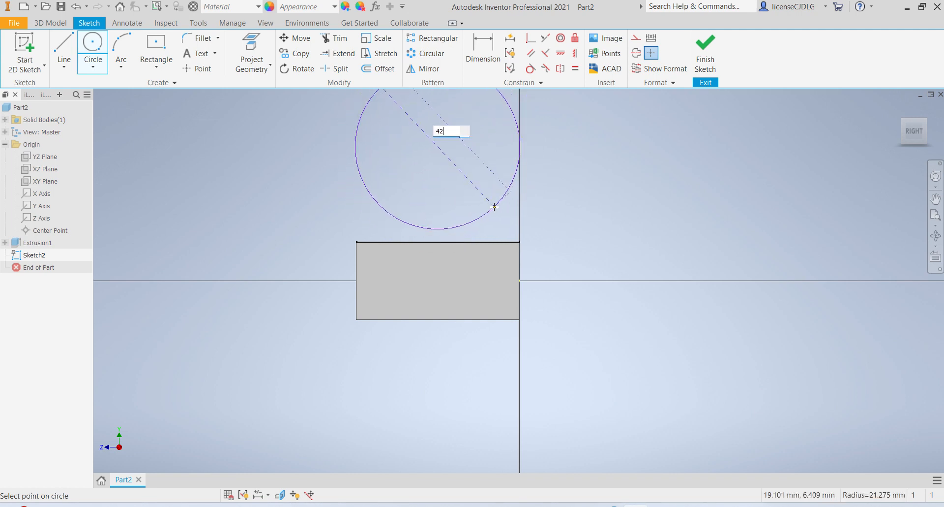
{"action": "type", "text": "2"}
{"action": "key", "text": "Return"}
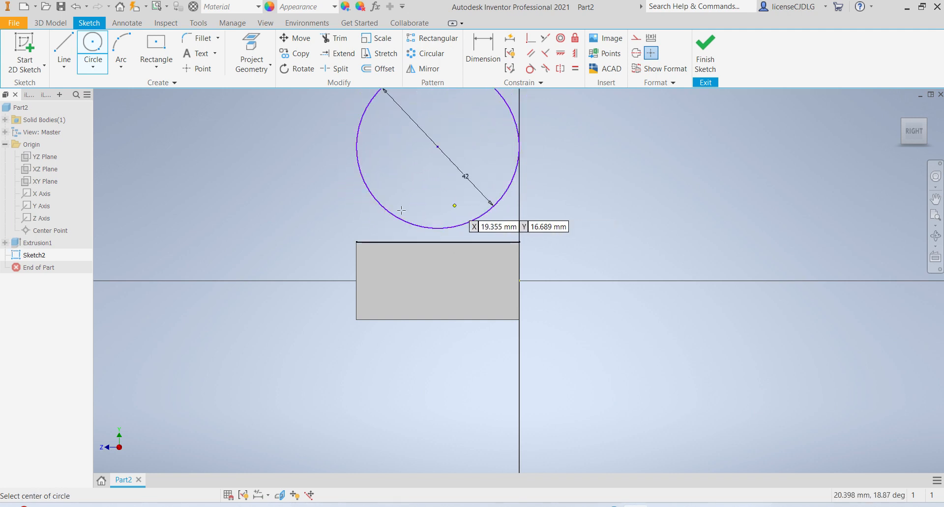
Dimension the vertical distance from the block's top edge to the circle's center as 21 mm
{"action": "left_click", "coordinate": [501, 71]}
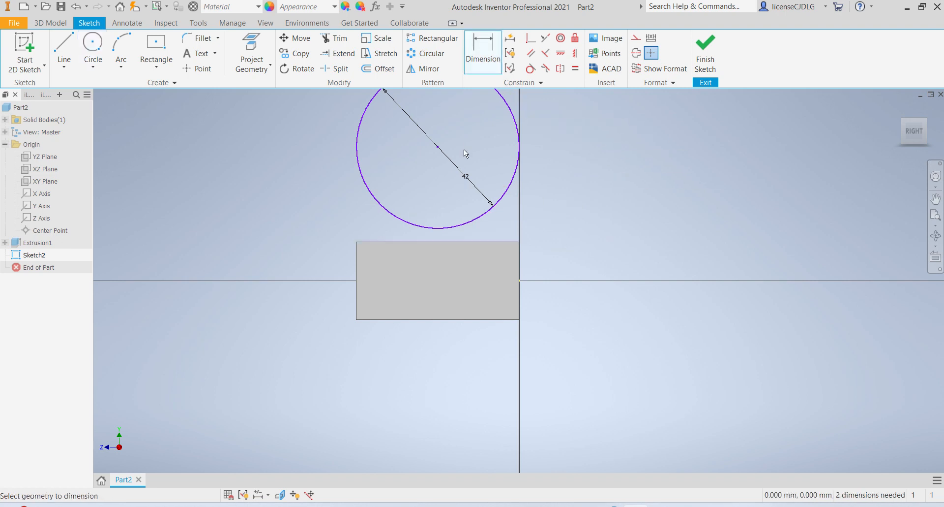
{"action": "left_click", "coordinate": [439, 147]}
{"action": "left_click", "coordinate": [462, 242]}
{"action": "left_click", "coordinate": [574, 212]}
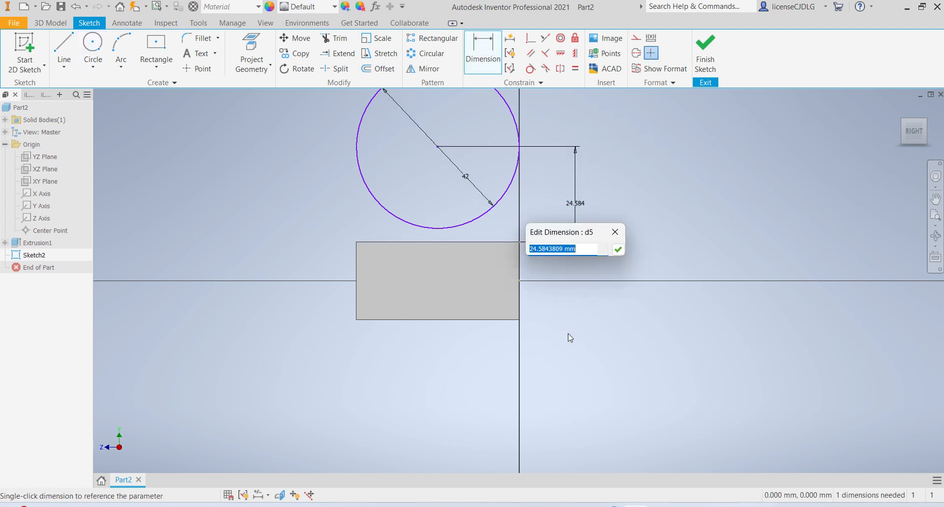
{"action": "type", "text": "21"}
{"action": "key", "text": "Return"}
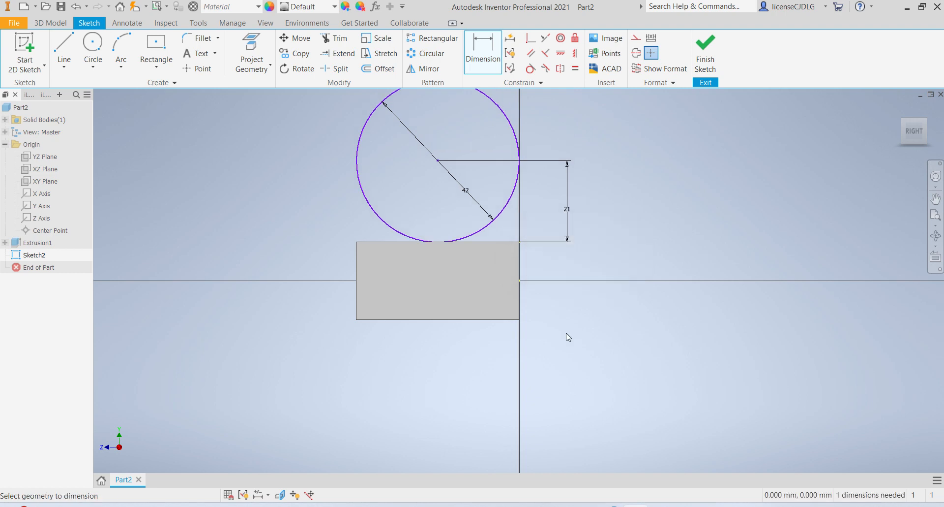
Draw a vertical line up from each top corner of the block, ending slightly above the circle's center level
{"action": "left_click", "coordinate": [64, 49]}
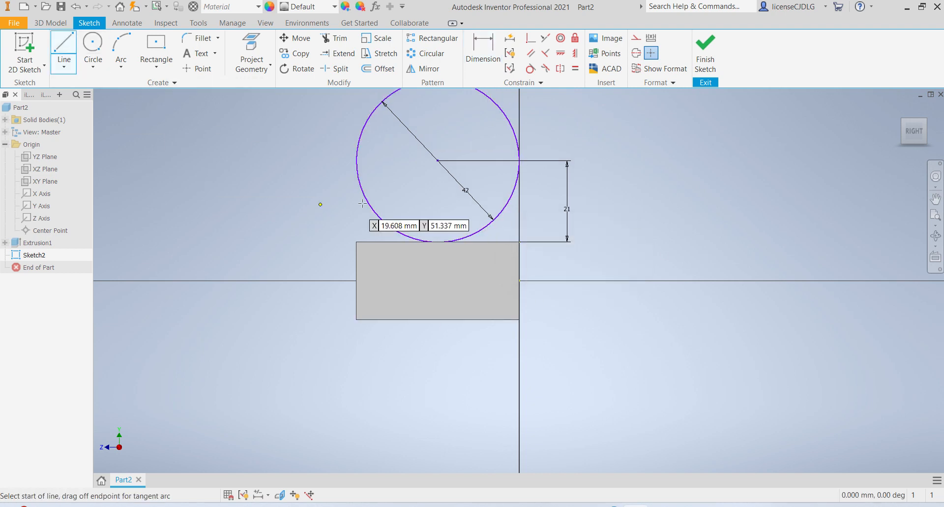
{"action": "left_click", "coordinate": [357, 241]}
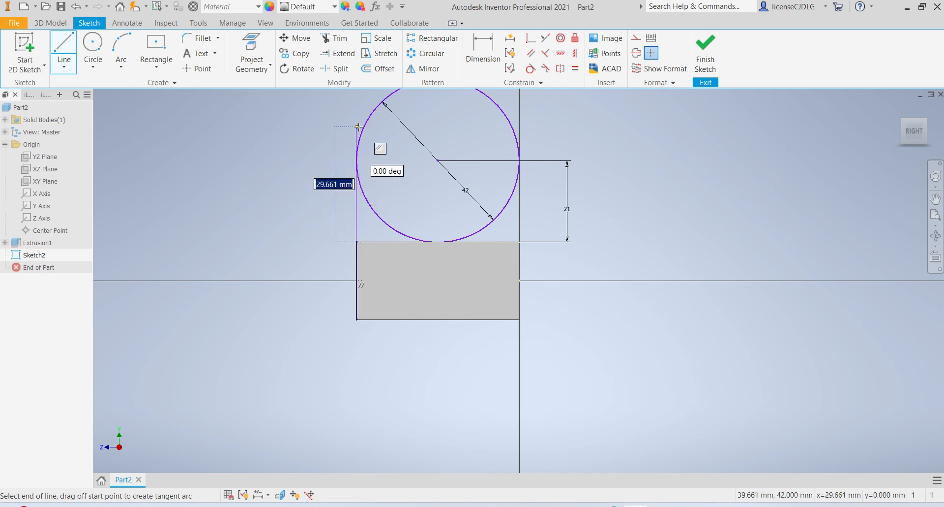
{"action": "left_click", "coordinate": [357, 126]}
{"action": "key", "text": "Escape"}
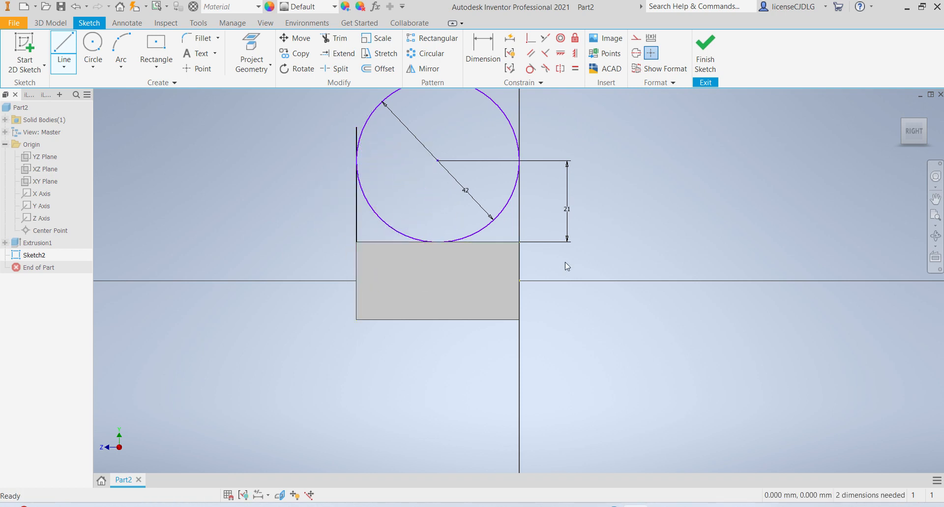
{"action": "key", "text": "l"}
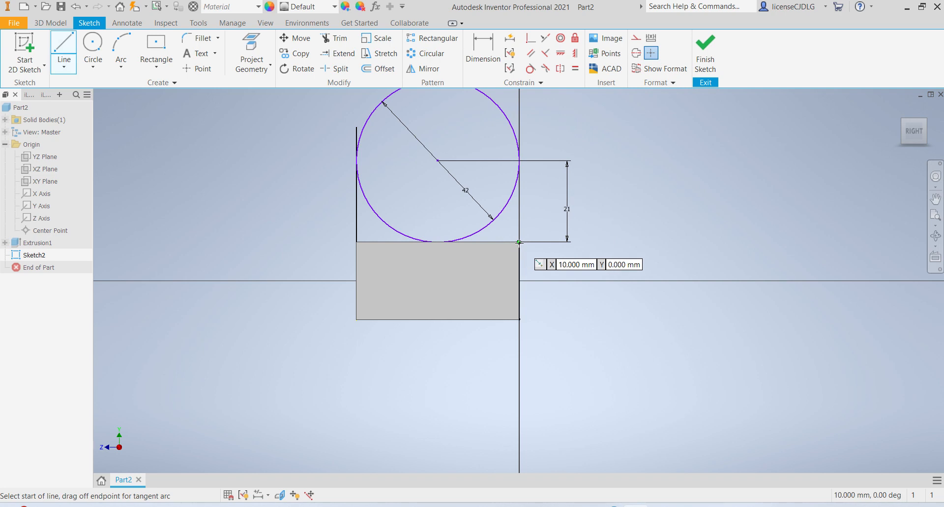
{"action": "left_click", "coordinate": [520, 241]}
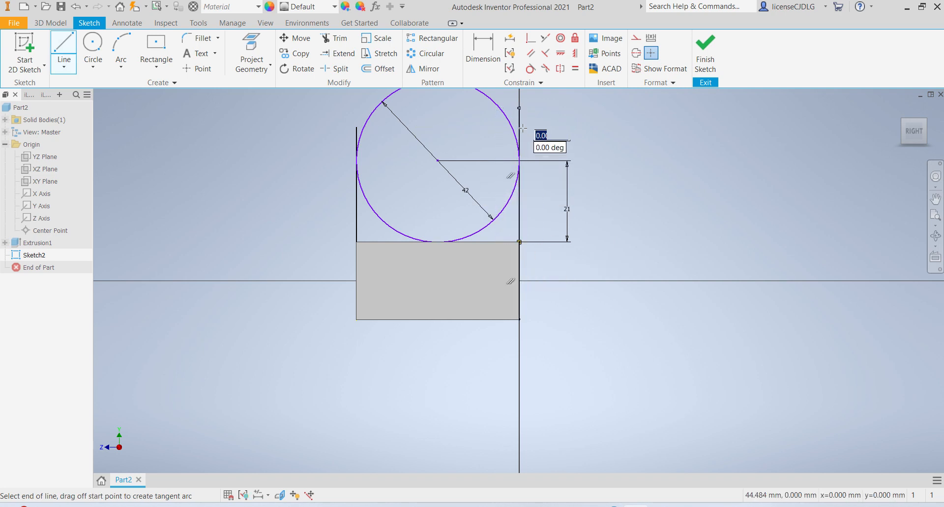
{"action": "left_click", "coordinate": [520, 108]}
{"action": "key", "text": "Escape"}
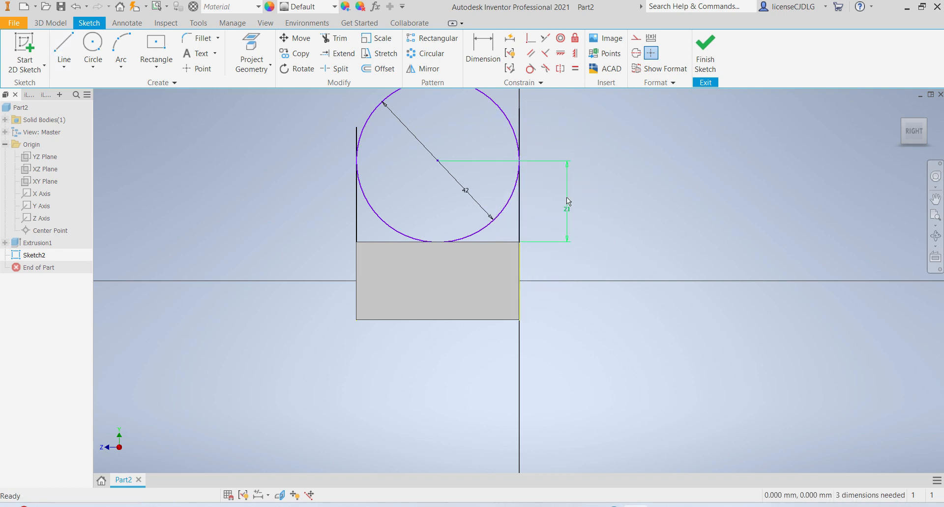
Constrain the vertical line farther from the origin to be tangent to the 42 mm circle
{"action": "left_click", "coordinate": [530, 69]}
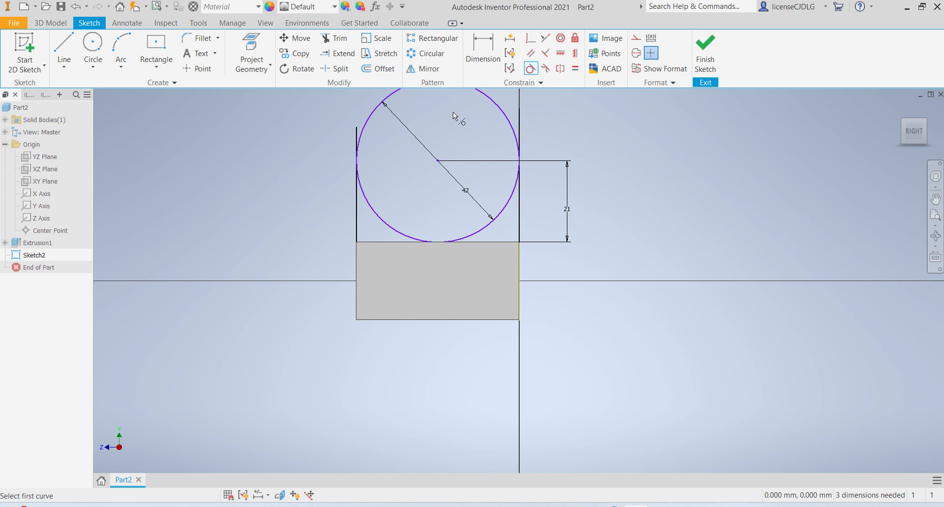
{"action": "left_click", "coordinate": [353, 210]}
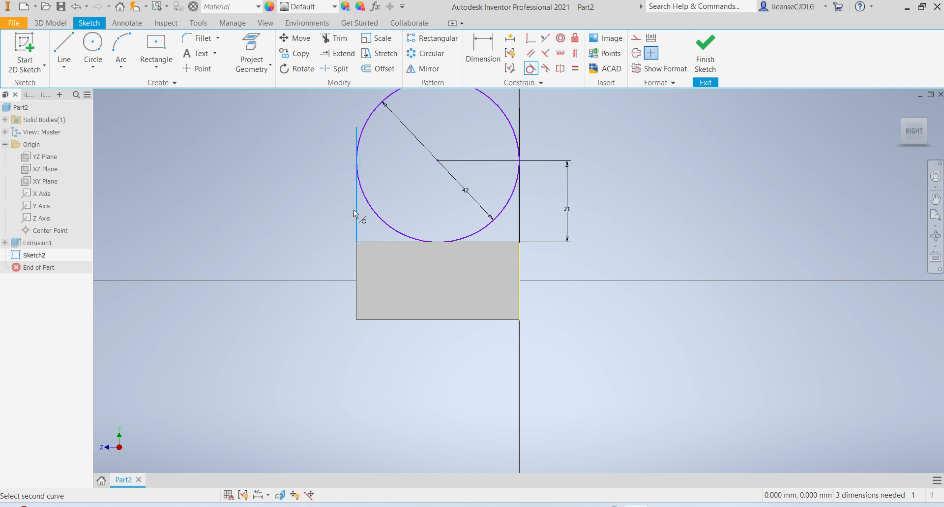
{"action": "left_click", "coordinate": [384, 219]}
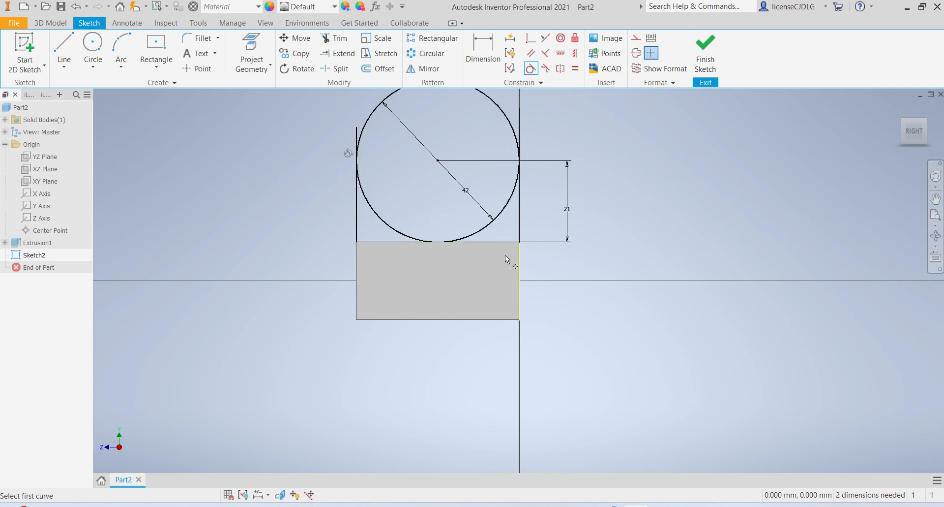
Trim the circle's lower half and the excess line ends to leave a round-topped lug outline
{"action": "scroll", "coordinate": [506, 255], "scroll_direction": "up", "scroll_amount": 3}
{"action": "scroll", "coordinate": [505, 205], "scroll_direction": "down", "scroll_amount": 6}
{"action": "scroll", "coordinate": [507, 203], "scroll_direction": "up", "scroll_amount": 3}
{"action": "scroll", "coordinate": [511, 182], "scroll_direction": "down", "scroll_amount": 4}
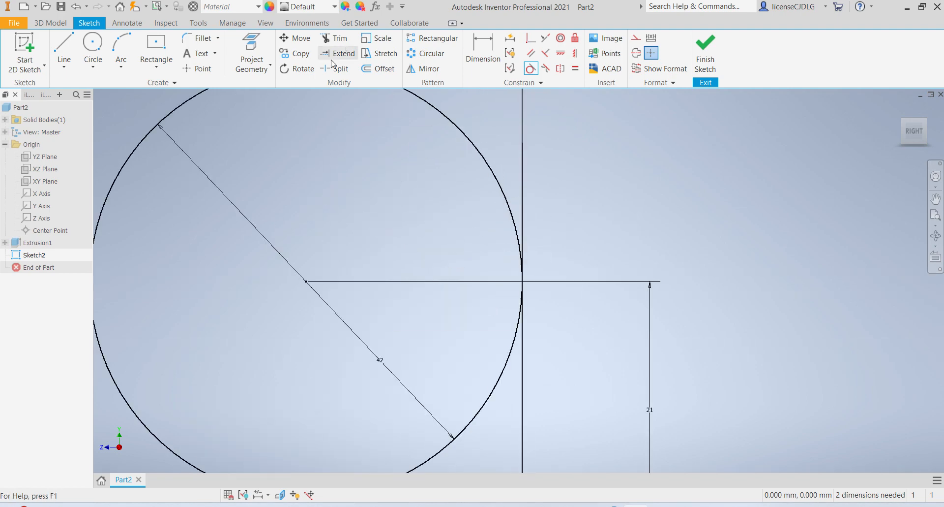
{"action": "scroll", "coordinate": [428, 165], "scroll_direction": "up", "scroll_amount": 3}
{"action": "left_click", "coordinate": [334, 38]}
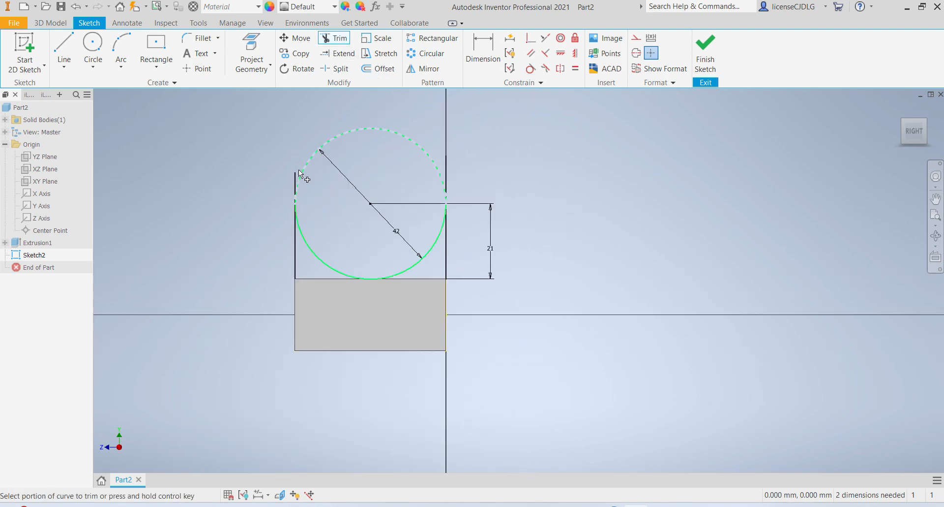
{"action": "left_click", "coordinate": [319, 257]}
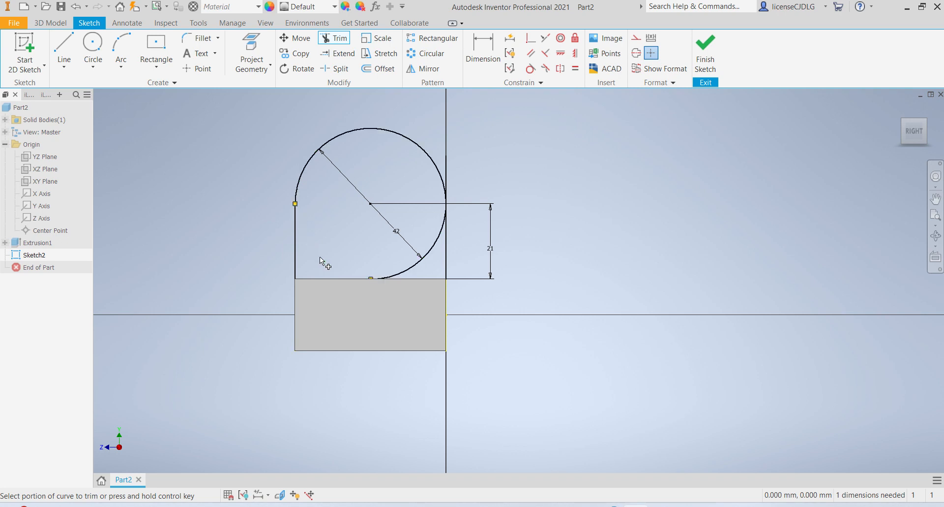
{"action": "left_click", "coordinate": [411, 269]}
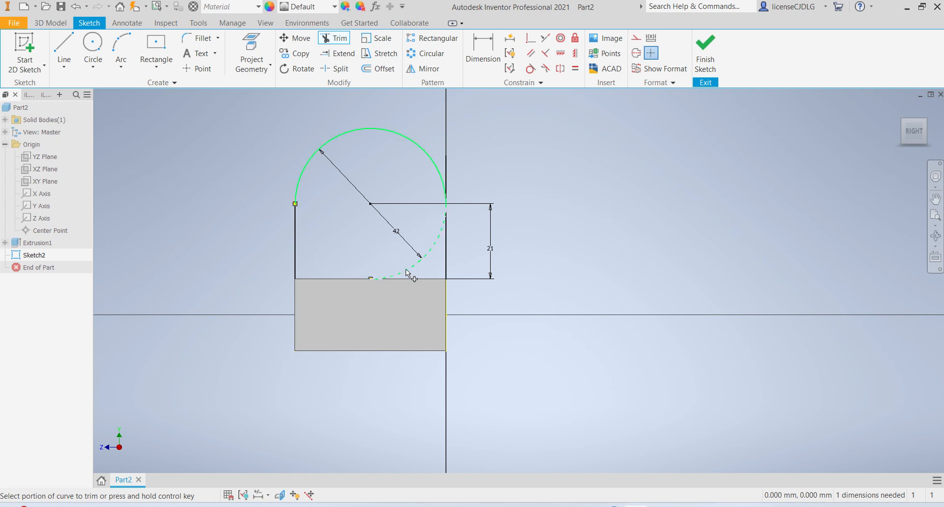
{"action": "left_click", "coordinate": [448, 184]}
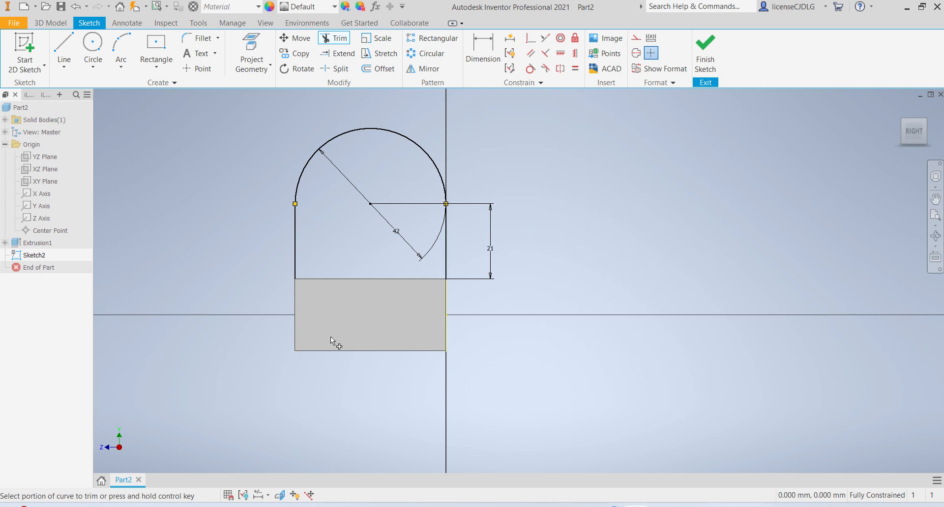
Draw a 20 mm diameter circle concentric with the lug's arc and compare the profile with the reference drawing
{"action": "left_click", "coordinate": [97, 49]}
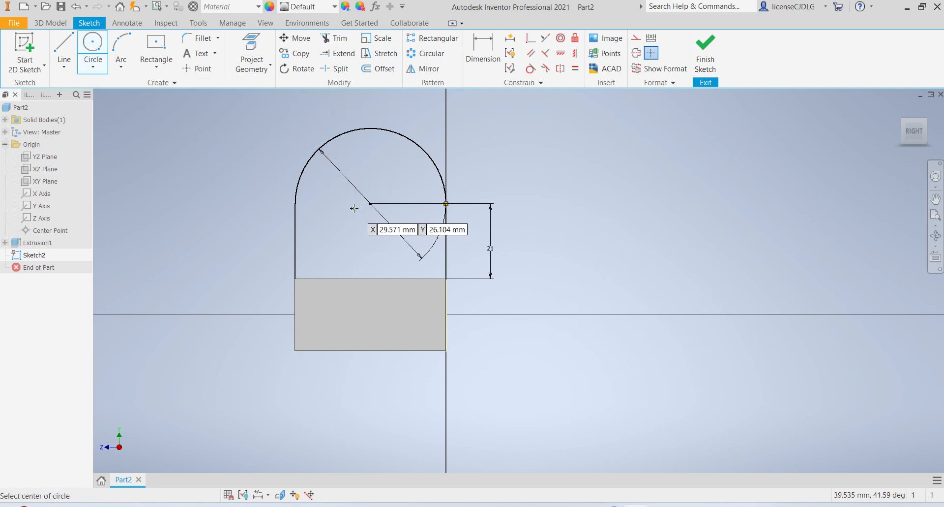
{"action": "left_click", "coordinate": [371, 204]}
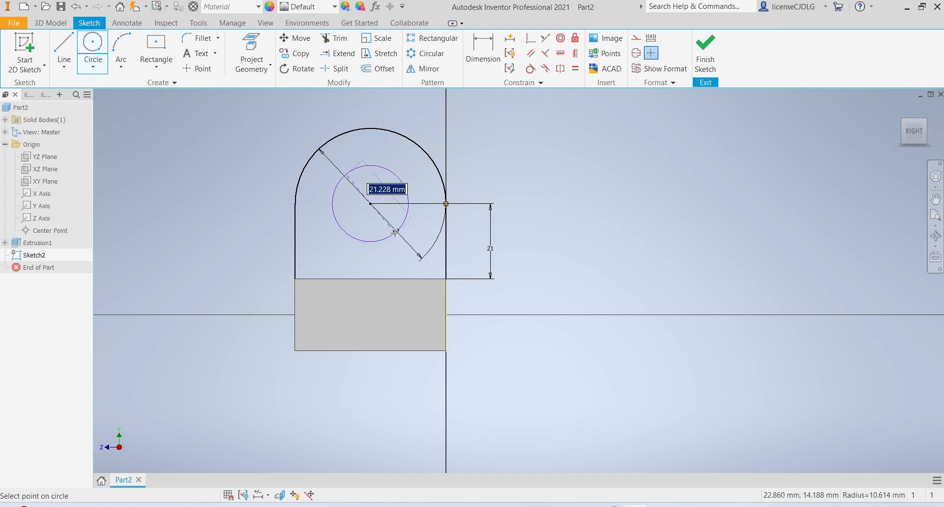
{"action": "type", "text": "20"}
{"action": "key", "text": "Return"}
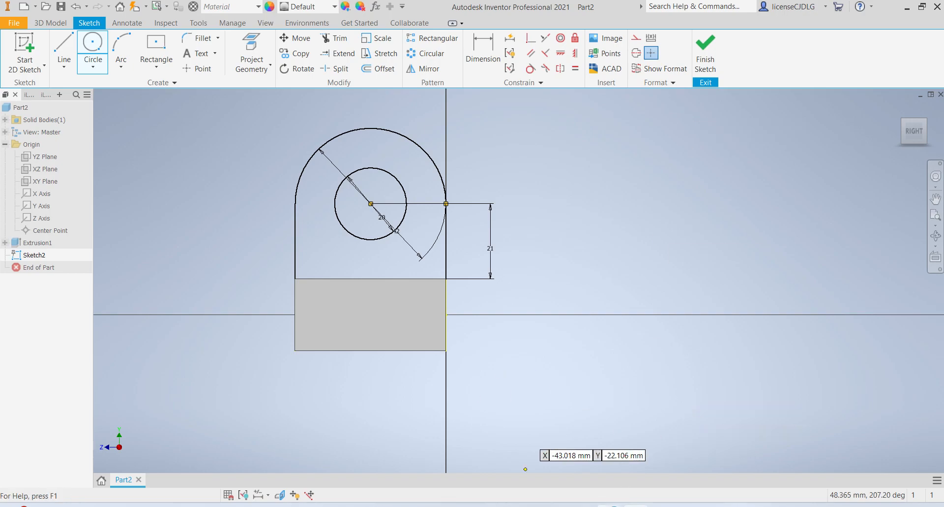
{"action": "left_click", "coordinate": [663, 505]}
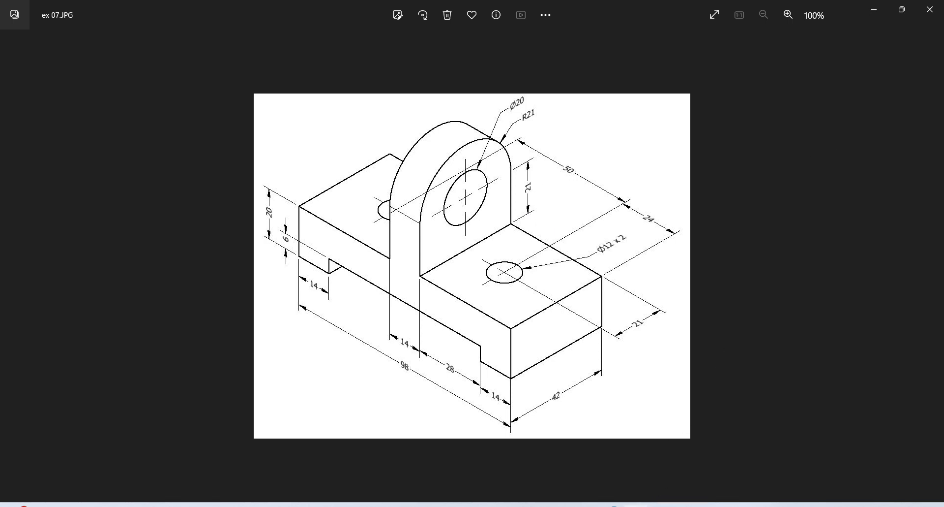
{"action": "left_click", "coordinate": [662, 504]}
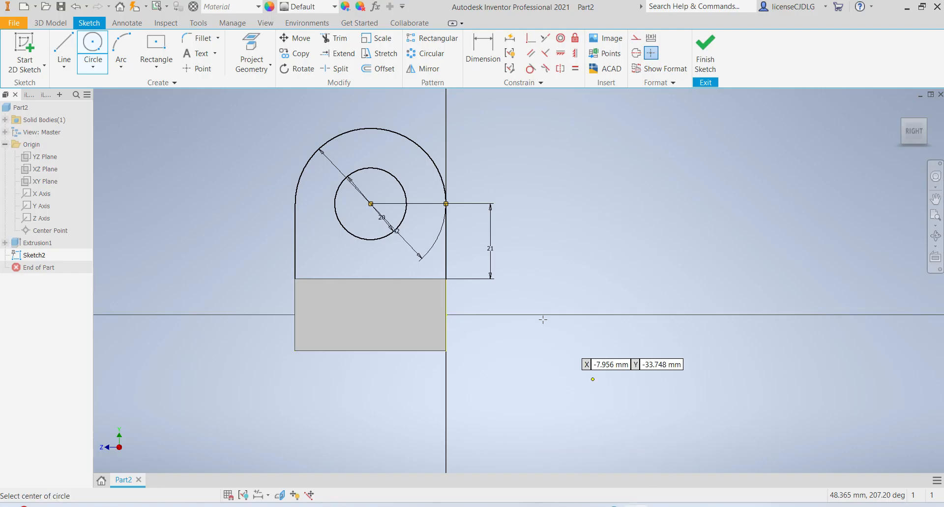
Finish the sketch and extrude the lug profile around the hole symmetrically by 14 mm, checking the thickness in the reference drawing
{"action": "left_click", "coordinate": [706, 53]}
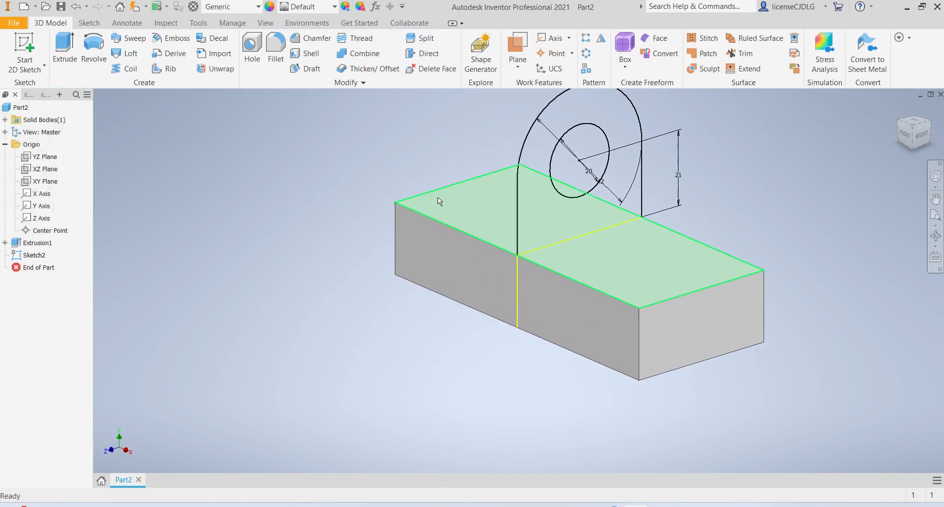
{"action": "left_click", "coordinate": [74, 46]}
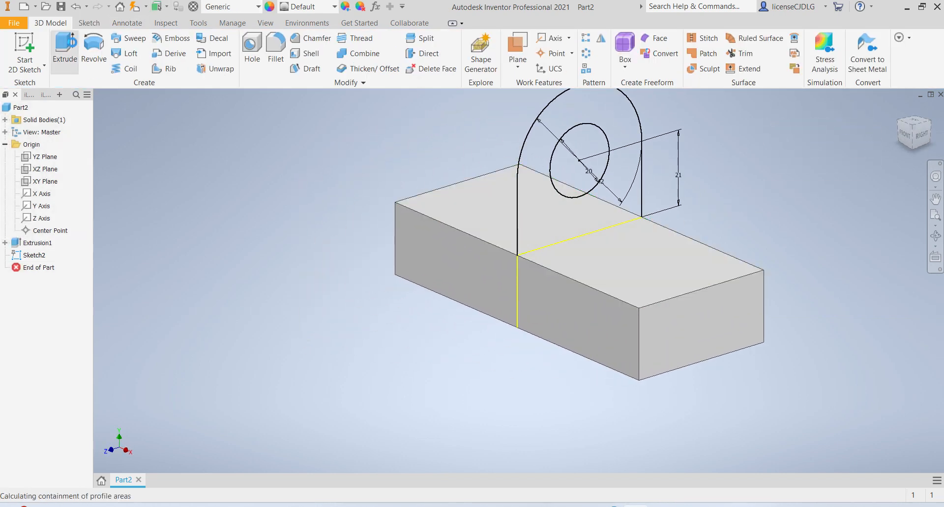
{"action": "left_click", "coordinate": [539, 204]}
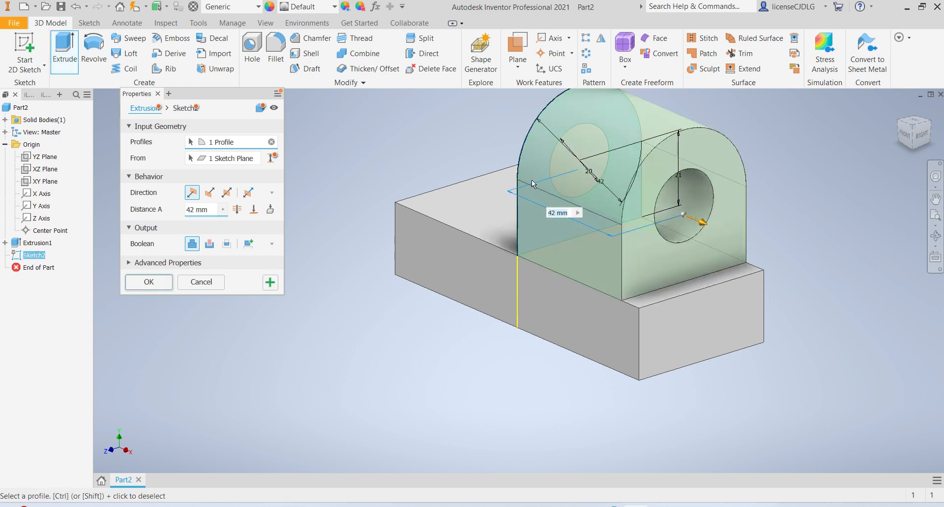
{"action": "left_click", "coordinate": [227, 193]}
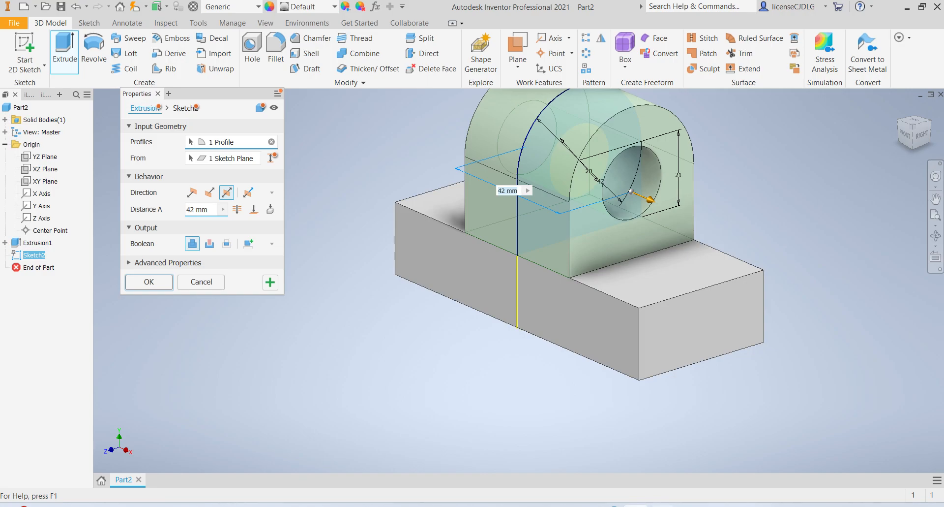
{"action": "left_click", "coordinate": [662, 505]}
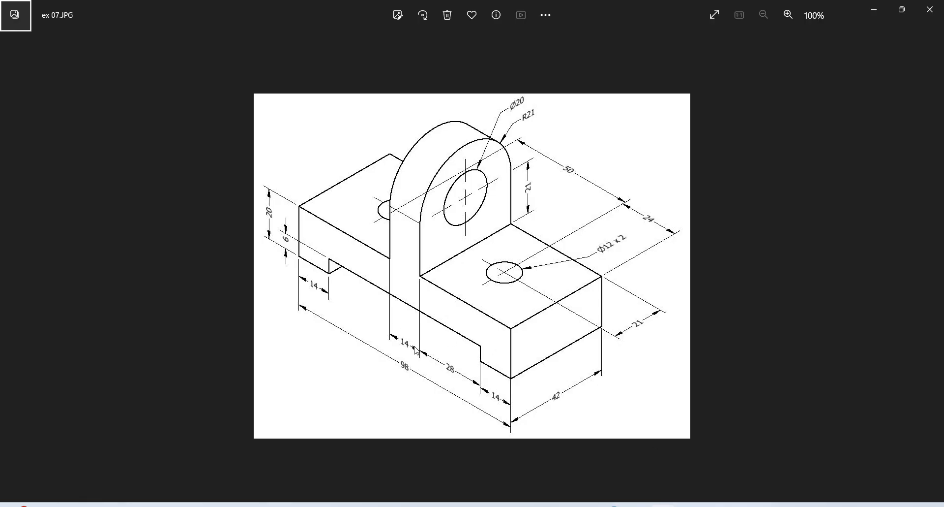
{"action": "left_click", "coordinate": [636, 505]}
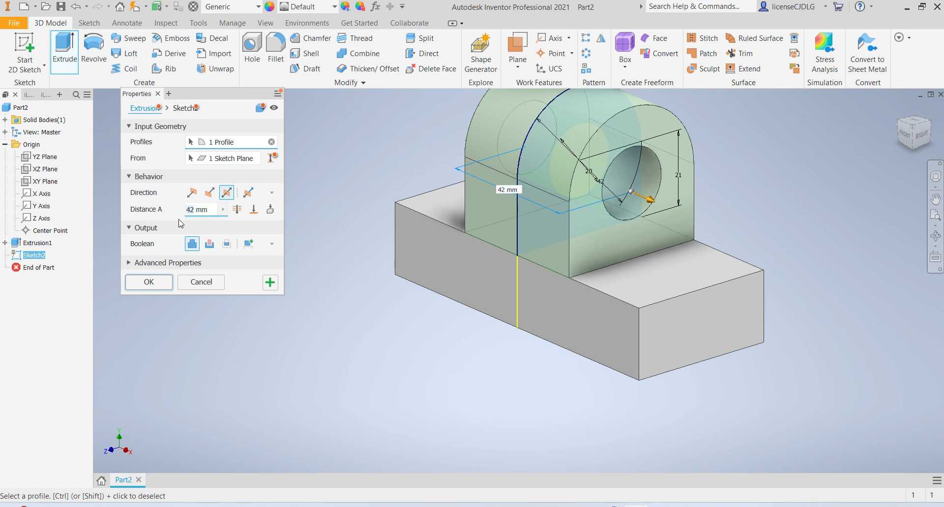
{"action": "double_click", "coordinate": [191, 209]}
{"action": "type", "text": "14"}
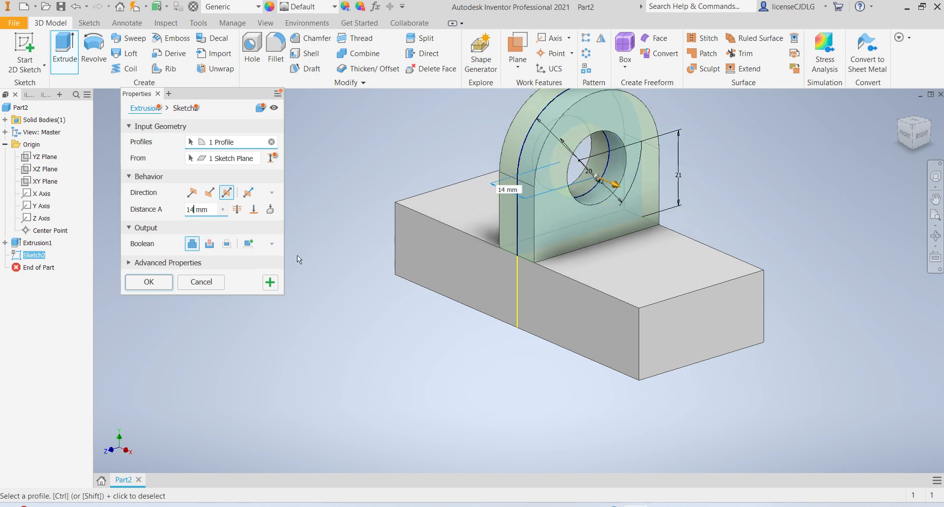
{"action": "left_click", "coordinate": [149, 282]}
{"action": "scroll", "coordinate": [535, 359], "scroll_direction": "up", "scroll_amount": 3}
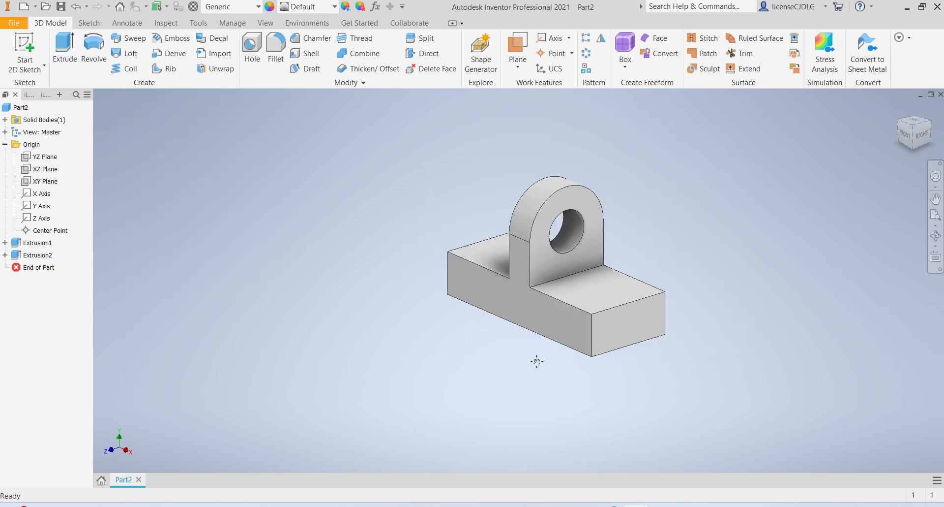
{"action": "scroll", "coordinate": [683, 344], "scroll_direction": "down", "scroll_amount": 3}
{"action": "scroll", "coordinate": [618, 326], "scroll_direction": "up", "scroll_amount": 2}
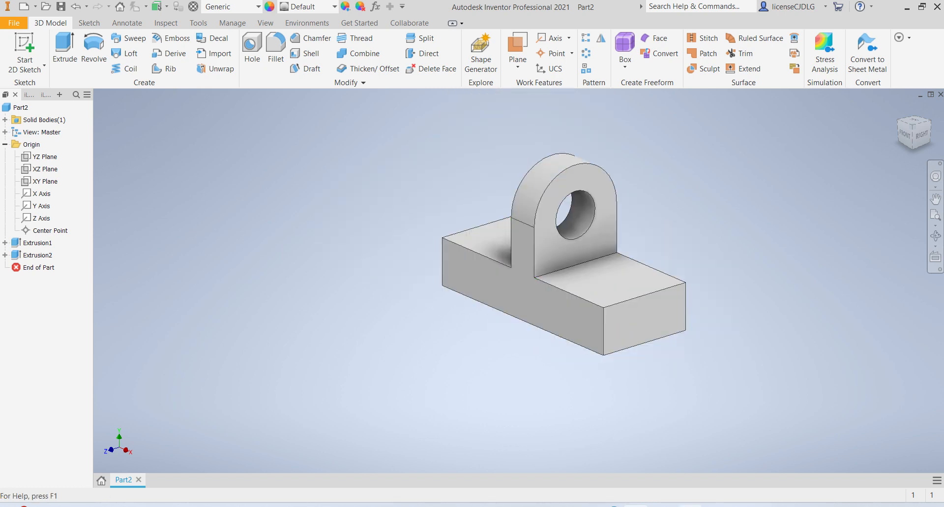
Check the reference drawing, start a sketch on the base's long front face and draw a rectangle about 7.5 mm high near its lower edge
{"action": "key", "text": "alt+Tab"}
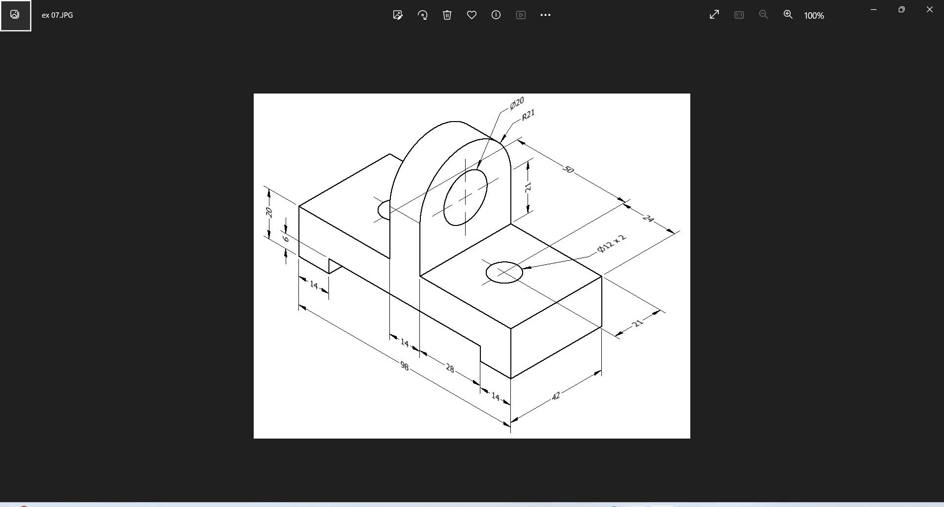
{"action": "key", "text": "alt+Tab"}
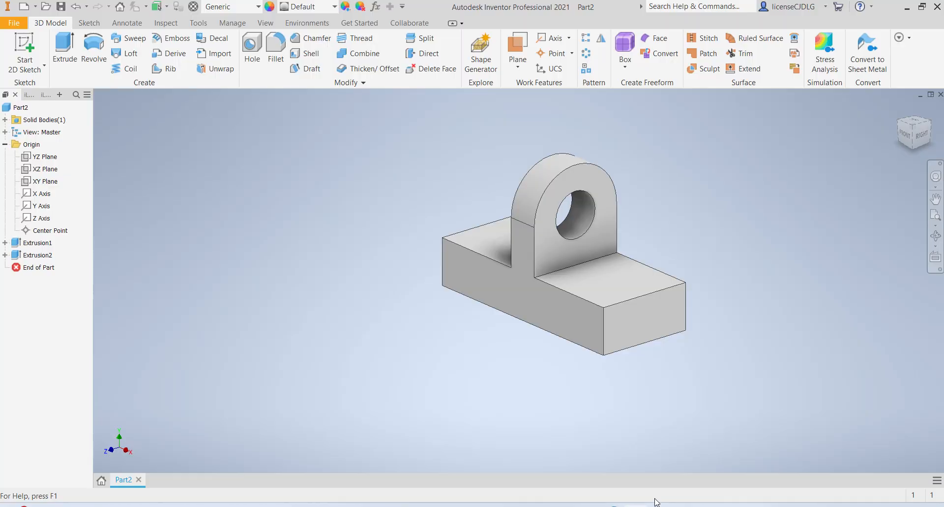
{"action": "left_click", "coordinate": [532, 300]}
{"action": "left_click", "coordinate": [609, 294]}
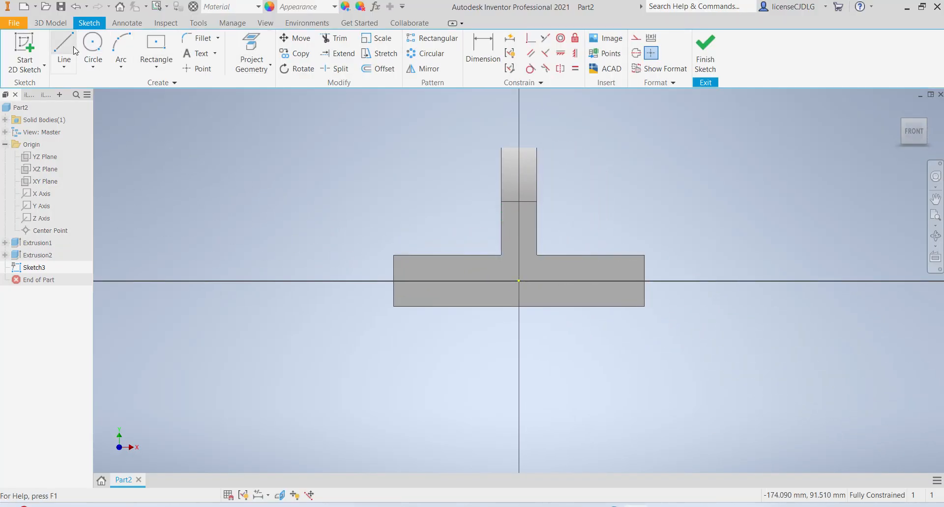
{"action": "left_click", "coordinate": [163, 73]}
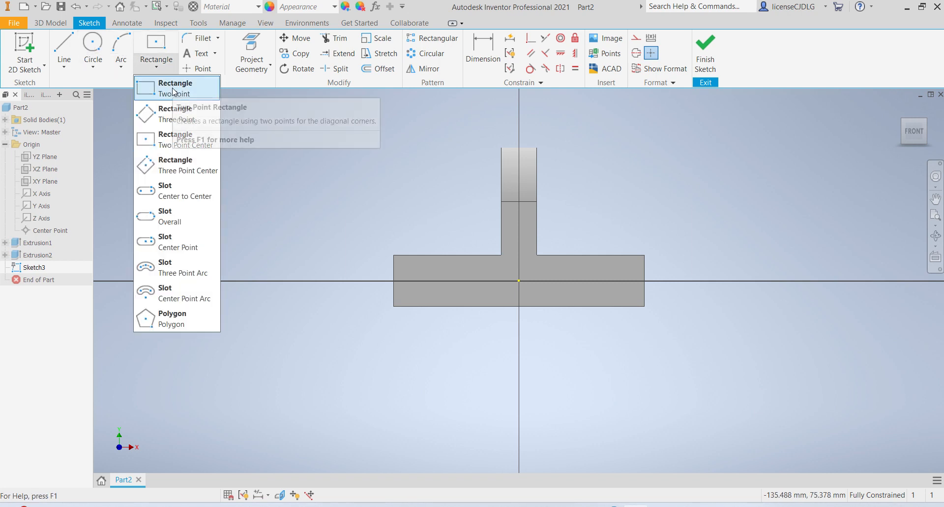
{"action": "left_click", "coordinate": [171, 87]}
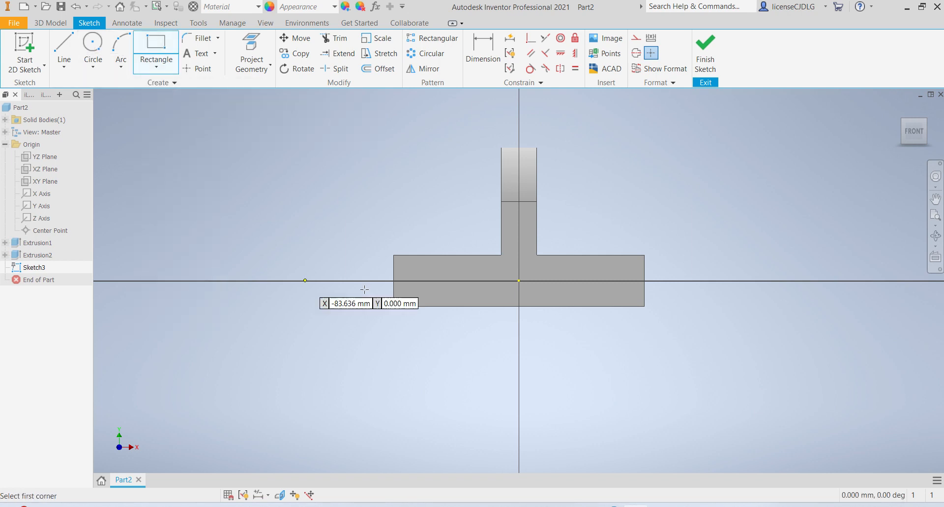
{"action": "left_click", "coordinate": [435, 306]}
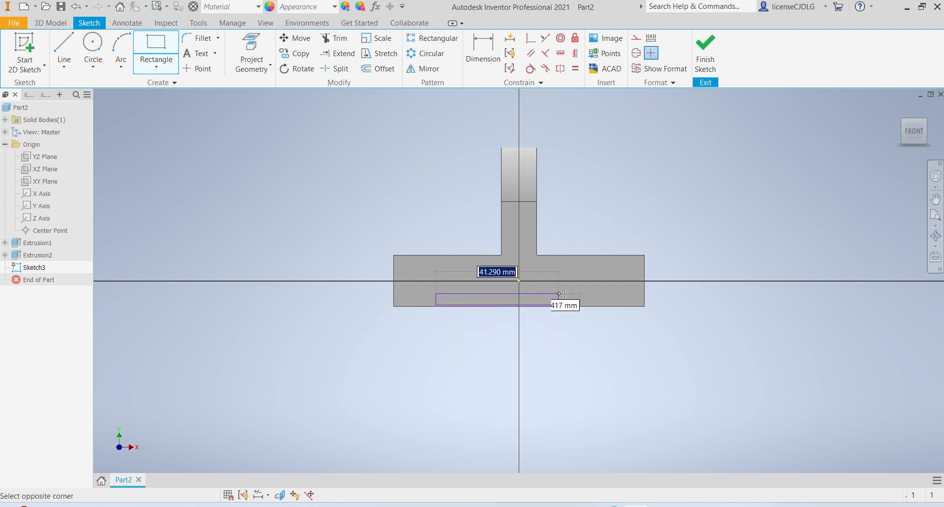
{"action": "left_click", "coordinate": [604, 285]}
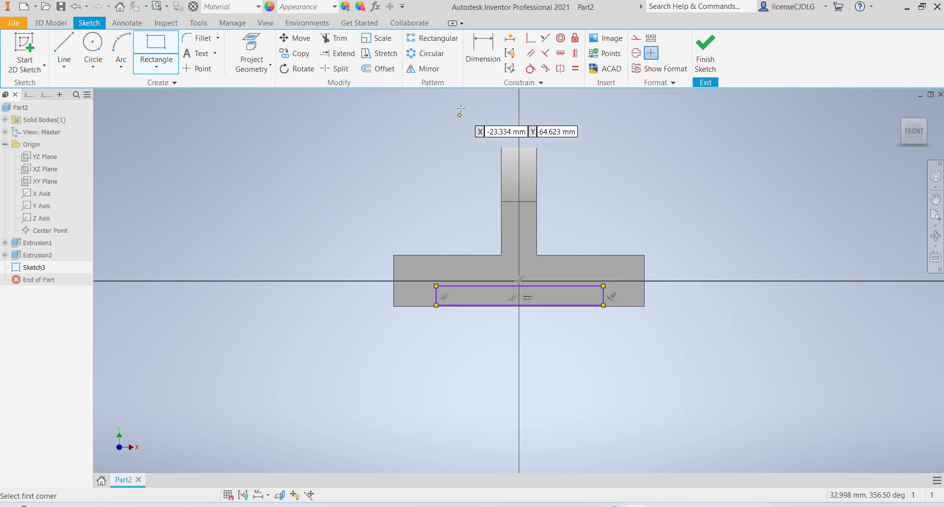
Look up the notch dimensions in the reference drawing and set the rectangle's right side 14 mm from the base's right end
{"action": "key", "text": "alt+Tab"}
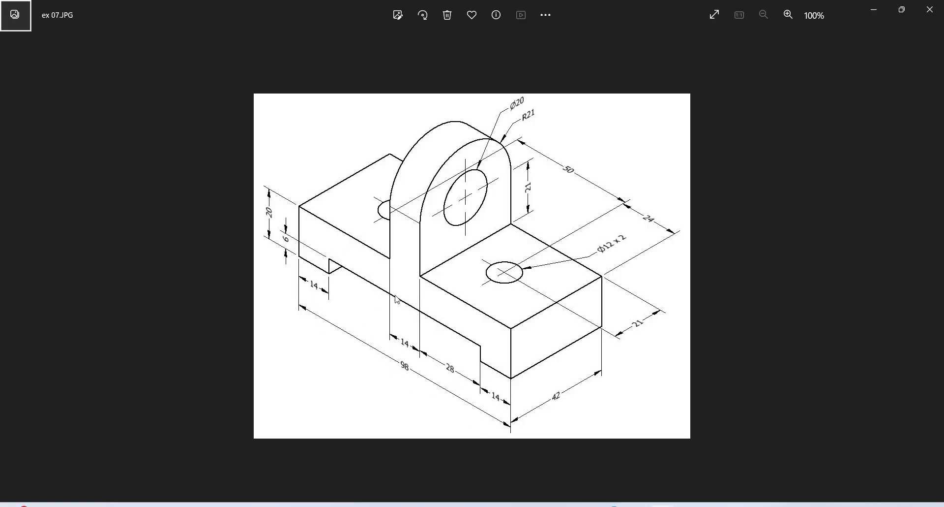
{"action": "key", "text": "alt+Tab"}
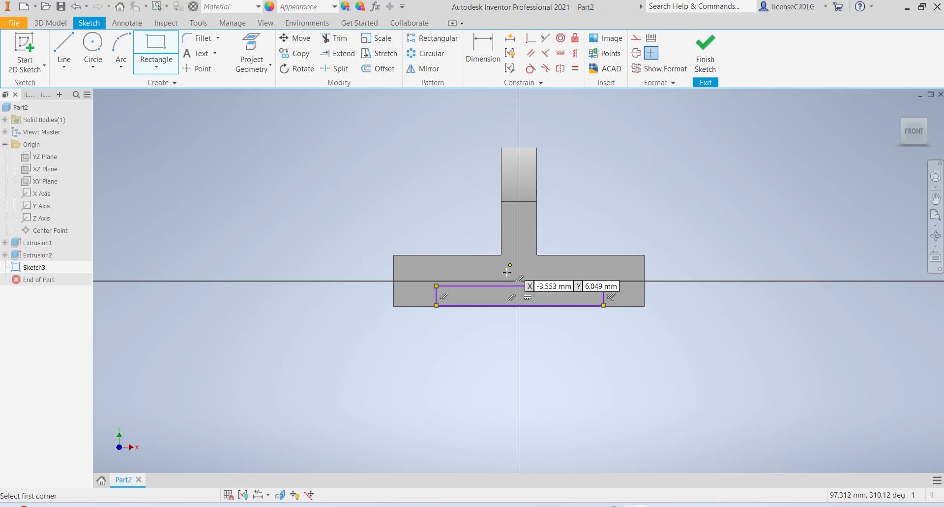
{"action": "left_click", "coordinate": [484, 51]}
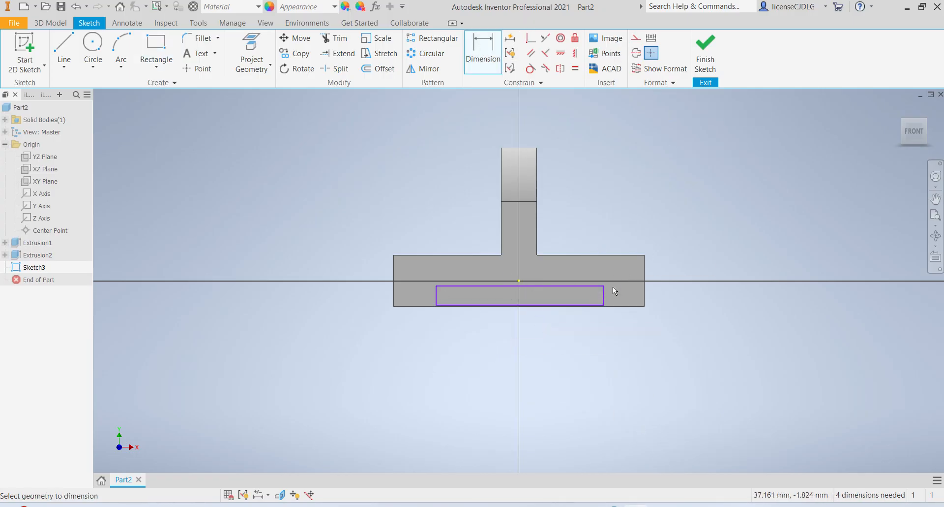
{"action": "left_click", "coordinate": [604, 294]}
{"action": "left_click", "coordinate": [644, 297]}
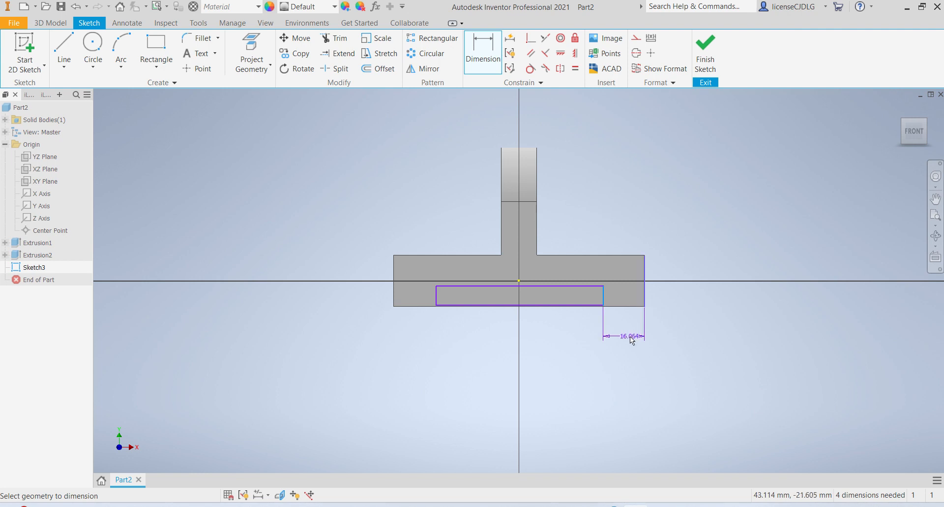
{"action": "left_click", "coordinate": [634, 336]}
{"action": "type", "text": "14"}
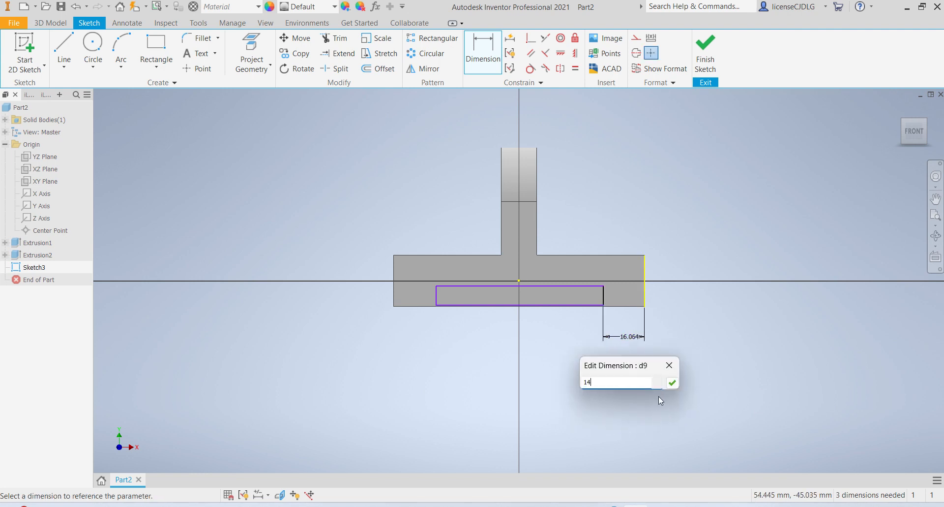
{"action": "key", "text": "Return"}
Set the rectangle's left side 14 mm from the base's left end
{"action": "left_click", "coordinate": [436, 297]}
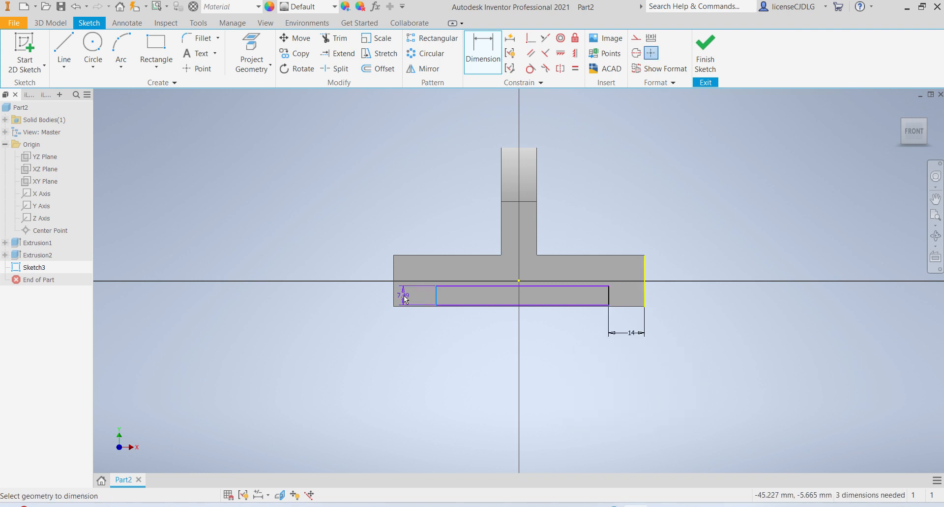
{"action": "left_click", "coordinate": [394, 298]}
{"action": "left_click", "coordinate": [400, 343]}
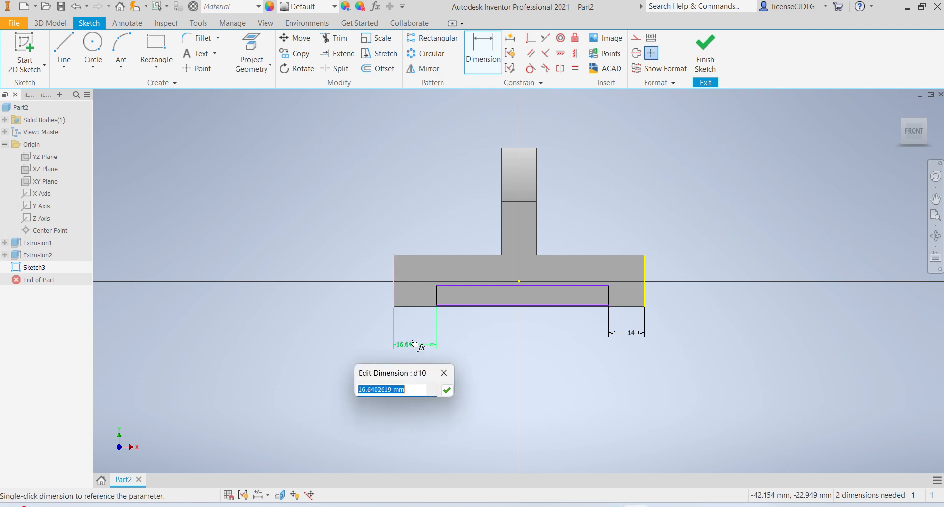
{"action": "type", "text": "14"}
{"action": "key", "text": "Return"}
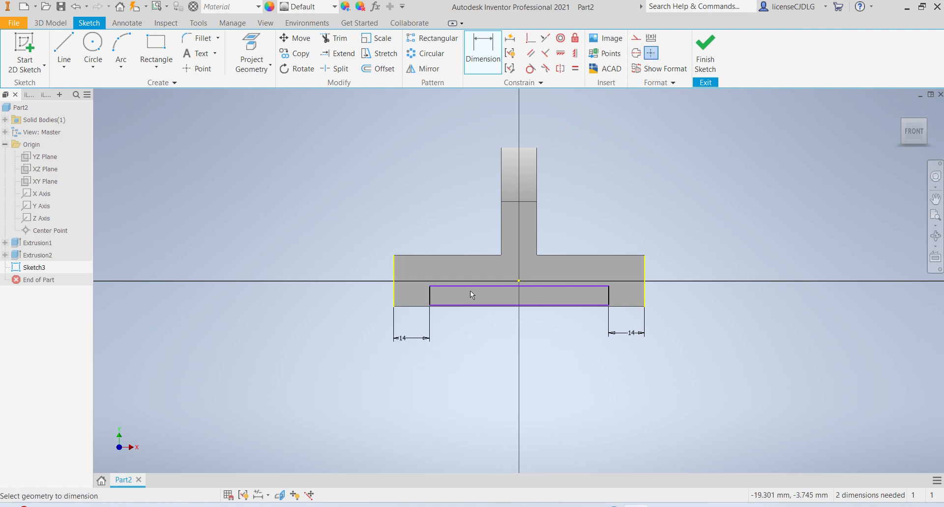
Dimension the notch rectangle's height as 6 mm
{"action": "left_click", "coordinate": [431, 297]}
{"action": "left_click", "coordinate": [365, 295]}
{"action": "type", "text": "6"}
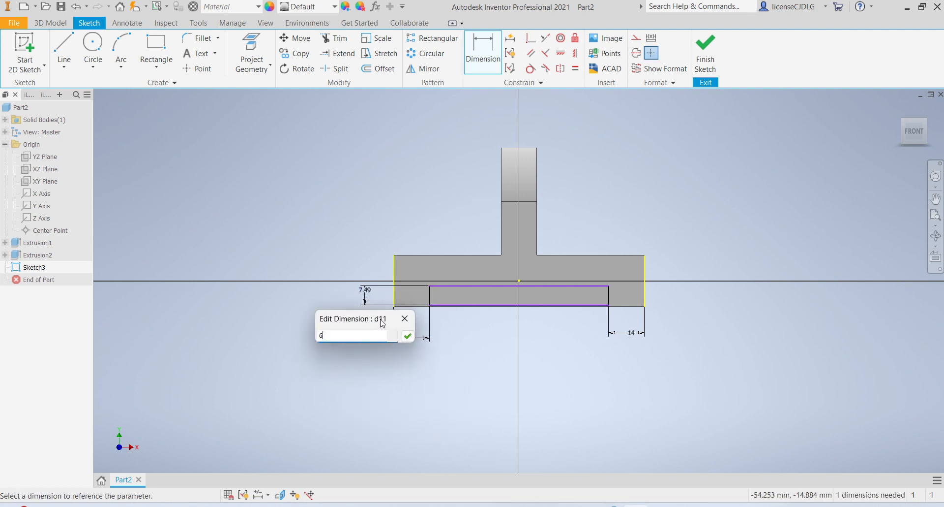
{"action": "key", "text": "Return"}
Make the rectangle's lower line collinear with the bottom edge of the base
{"action": "scroll", "coordinate": [544, 314], "scroll_direction": "down", "scroll_amount": 2}
{"action": "scroll", "coordinate": [544, 311], "scroll_direction": "up", "scroll_amount": 5}
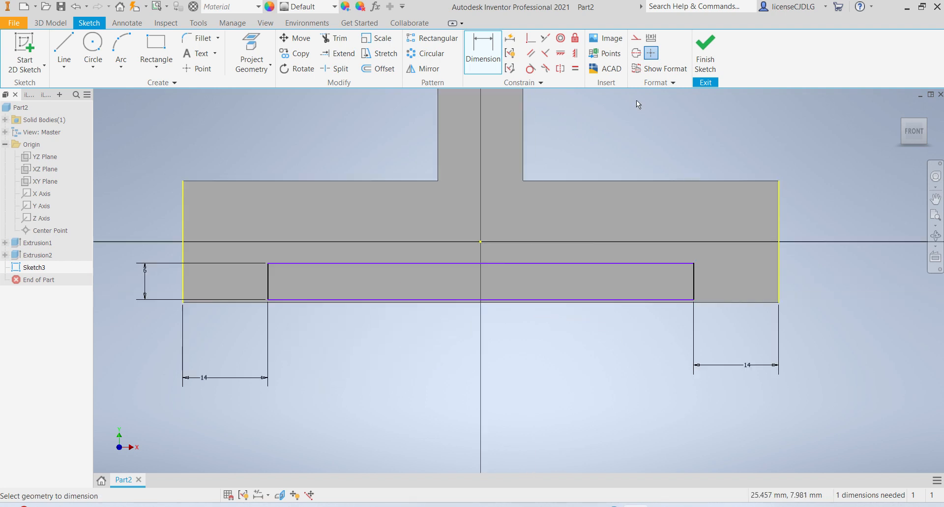
{"action": "left_click", "coordinate": [546, 38]}
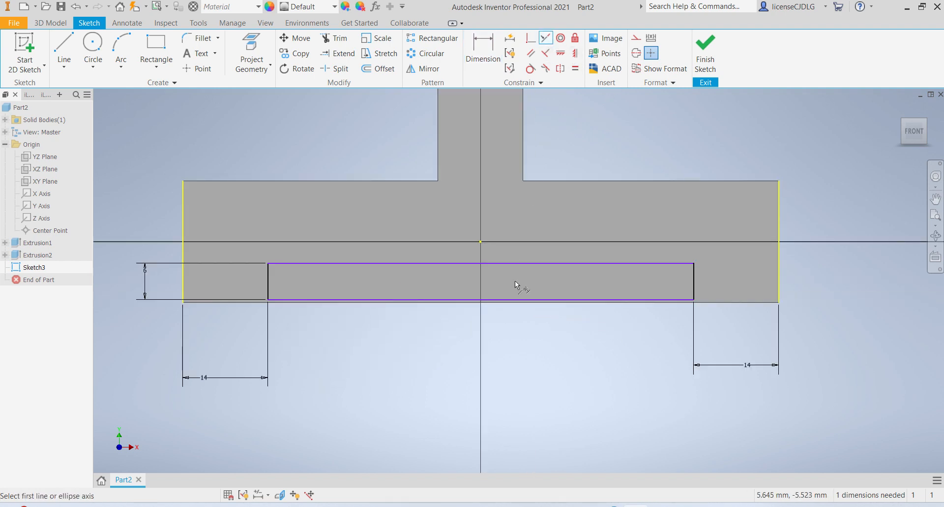
{"action": "left_click", "coordinate": [517, 302]}
{"action": "left_click", "coordinate": [520, 300]}
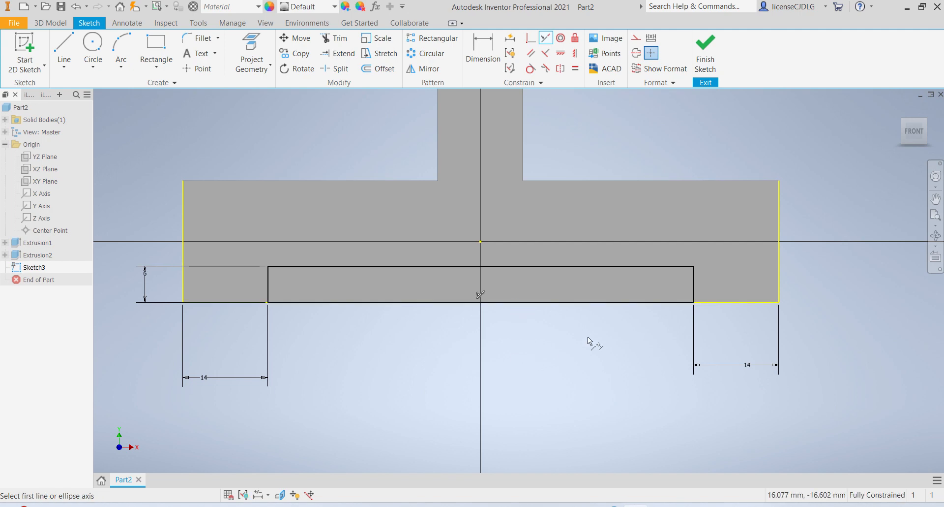
{"action": "scroll", "coordinate": [645, 372], "scroll_direction": "down", "scroll_amount": 4}
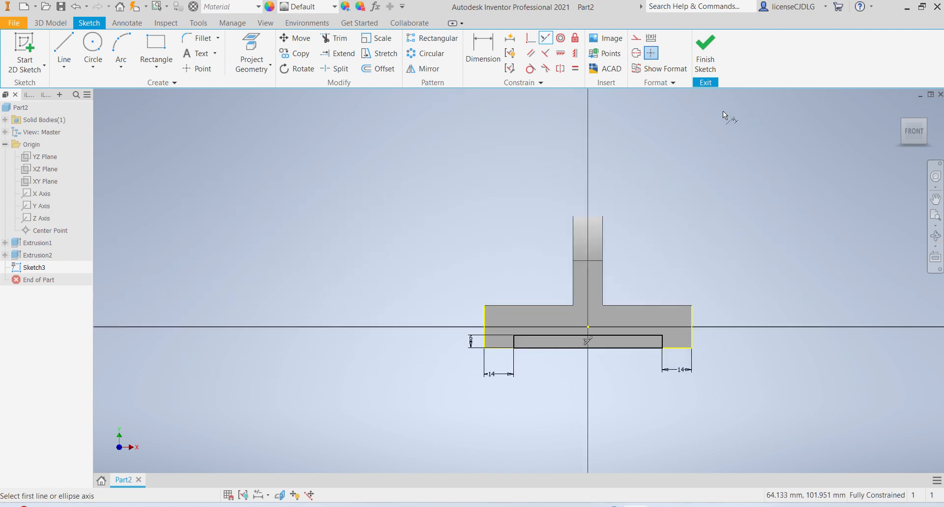
Finish the sketch and extrude the rectangle as a cut through the full depth of the base
{"action": "left_click", "coordinate": [705, 54]}
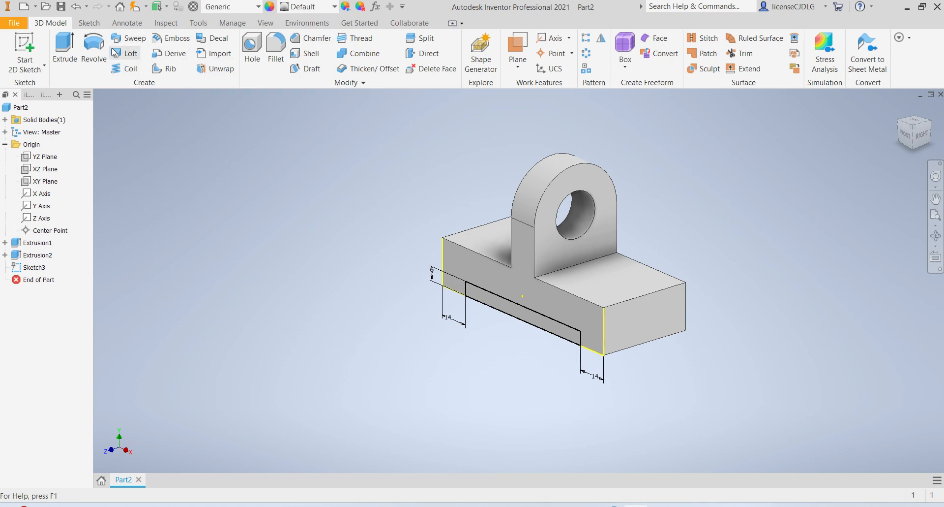
{"action": "left_click", "coordinate": [64, 52]}
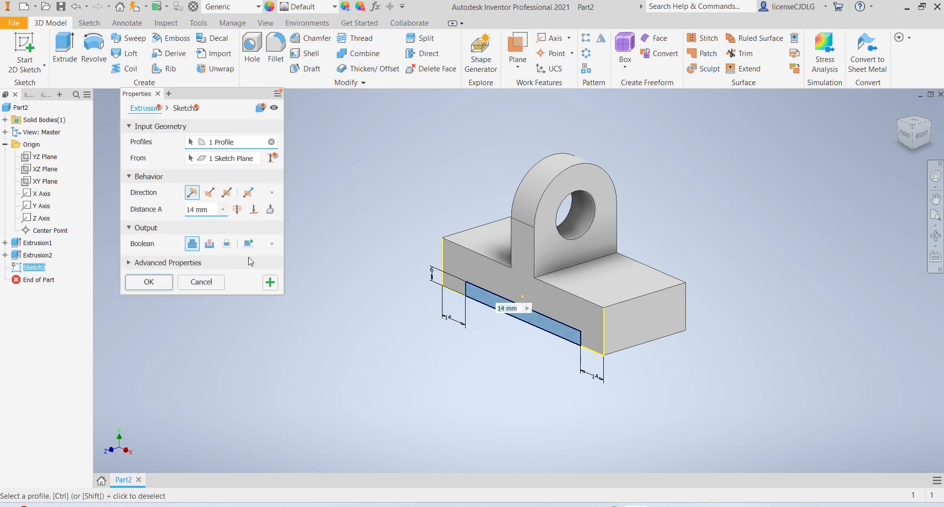
{"action": "left_click", "coordinate": [210, 244]}
{"action": "left_click", "coordinate": [237, 209]}
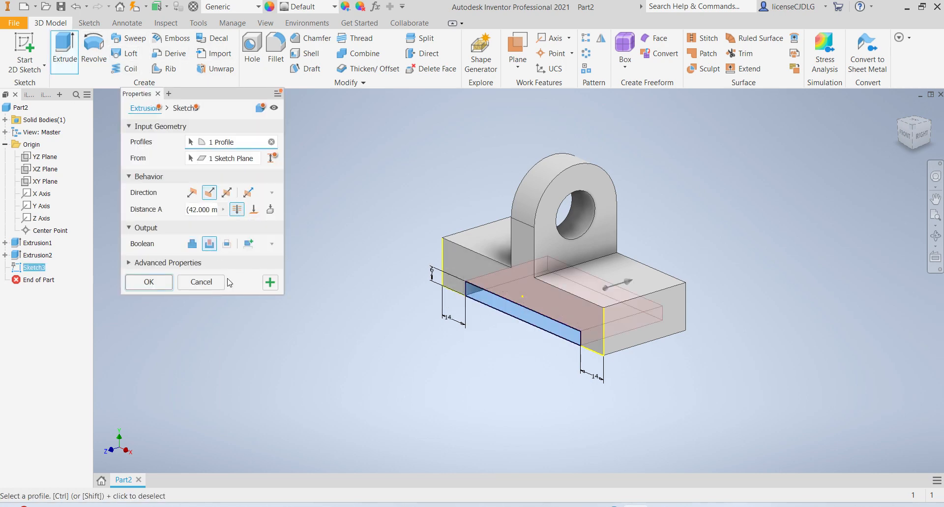
{"action": "left_click", "coordinate": [150, 282]}
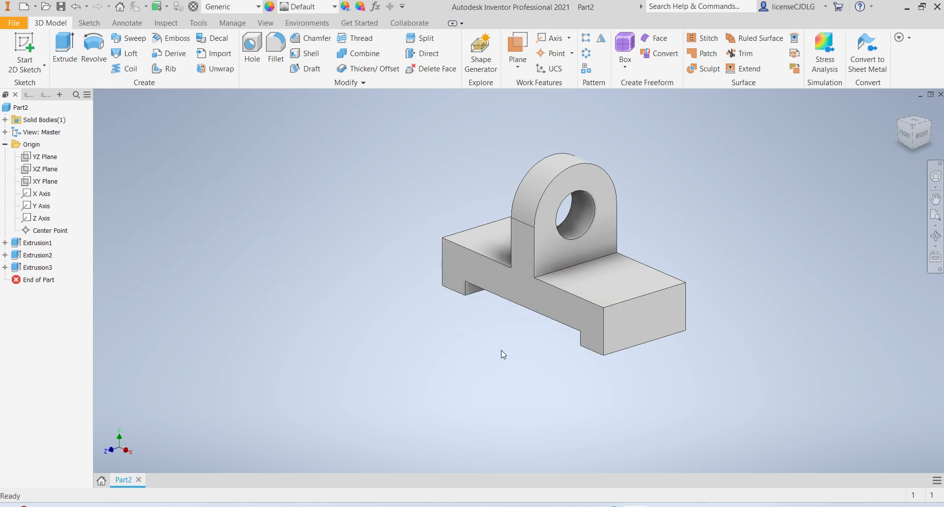
Fillet the two edges where the lug meets the base and the base's two top end edges with a 2 mm radius
{"action": "middle_click_drag", "start_coordinate": [501, 350], "coordinate": [526, 340], "text": "shift"}
{"action": "scroll", "coordinate": [533, 346], "scroll_direction": "up", "scroll_amount": 3}
{"action": "scroll", "coordinate": [551, 319], "scroll_direction": "down", "scroll_amount": 5}
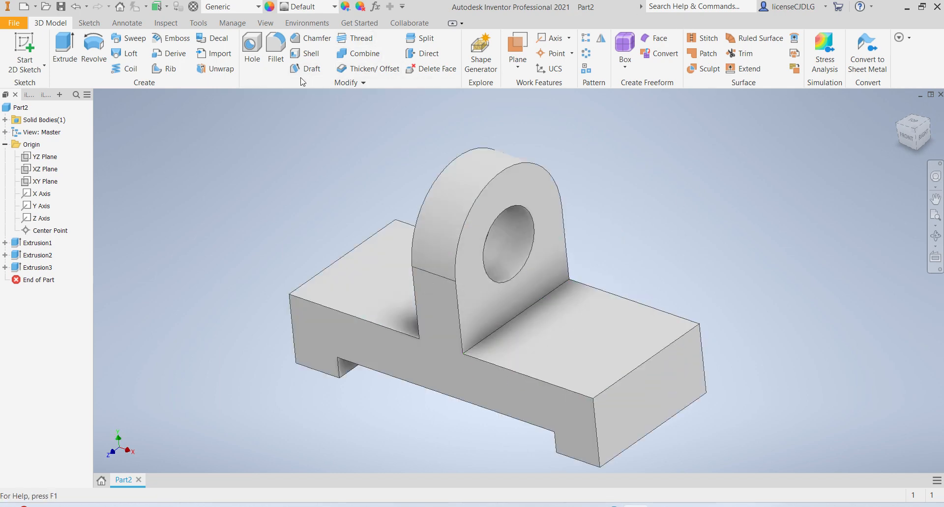
{"action": "left_click", "coordinate": [277, 50]}
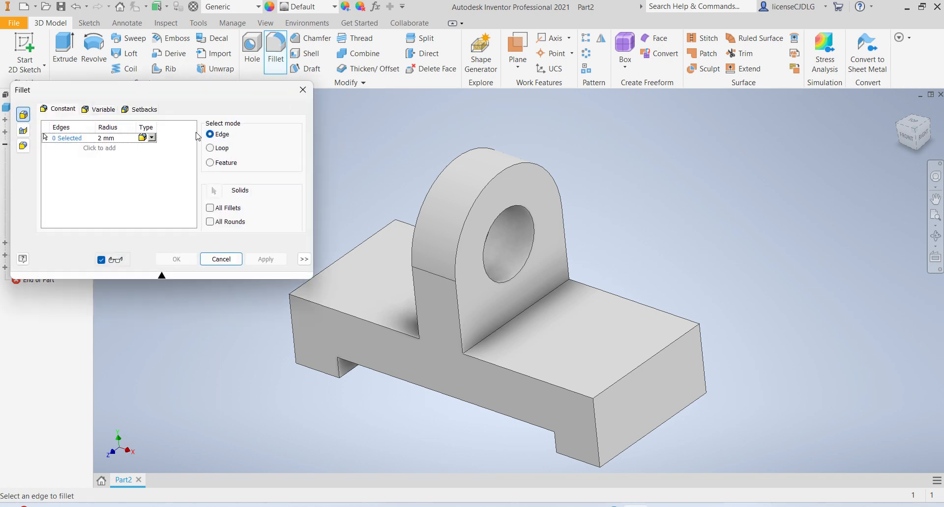
{"action": "left_click", "coordinate": [517, 317]}
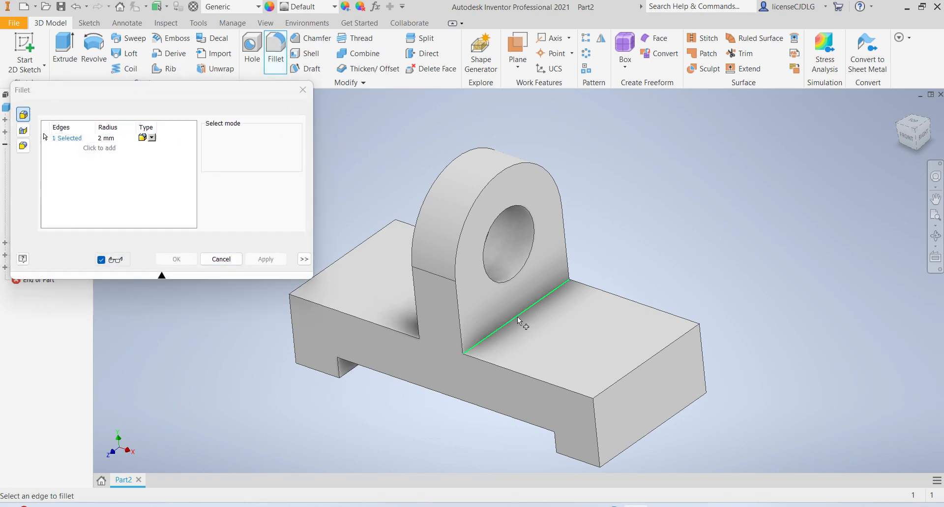
{"action": "left_click", "coordinate": [629, 374]}
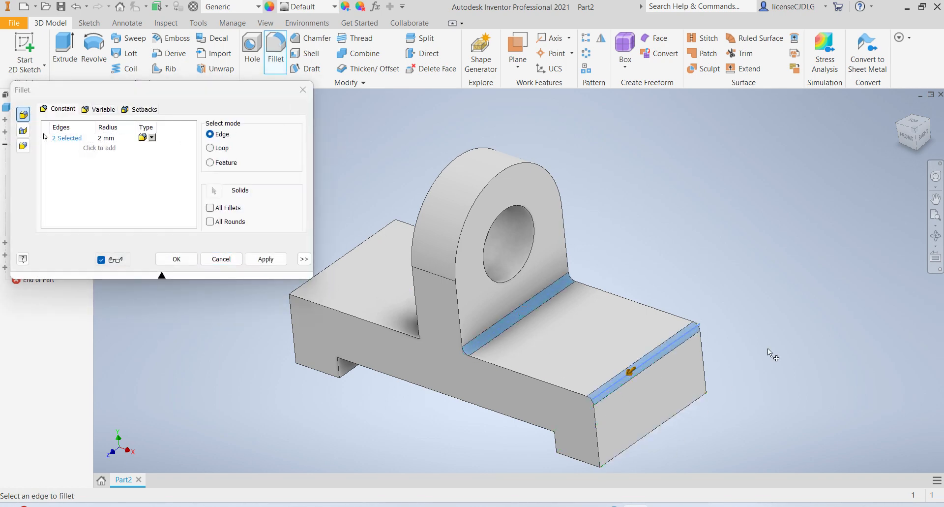
{"action": "middle_click_drag", "start_coordinate": [840, 348], "coordinate": [928, 370], "text": "shift"}
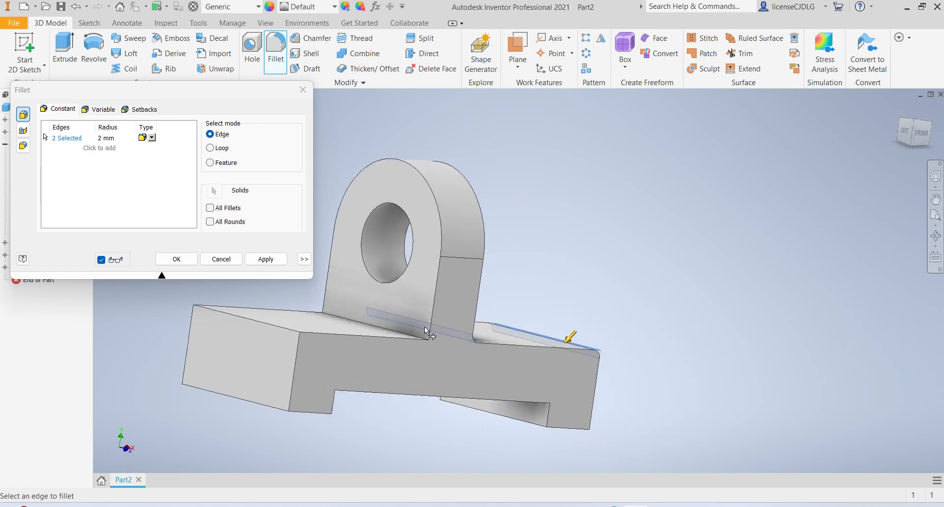
{"action": "middle_click_drag", "start_coordinate": [302, 344], "coordinate": [419, 360], "text": "shift"}
{"action": "left_click", "coordinate": [396, 348]}
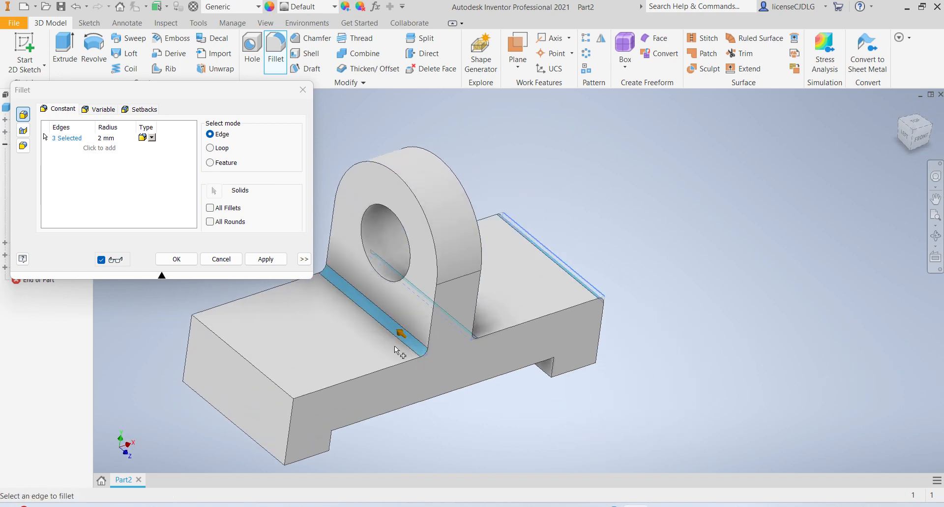
{"action": "left_click", "coordinate": [269, 373]}
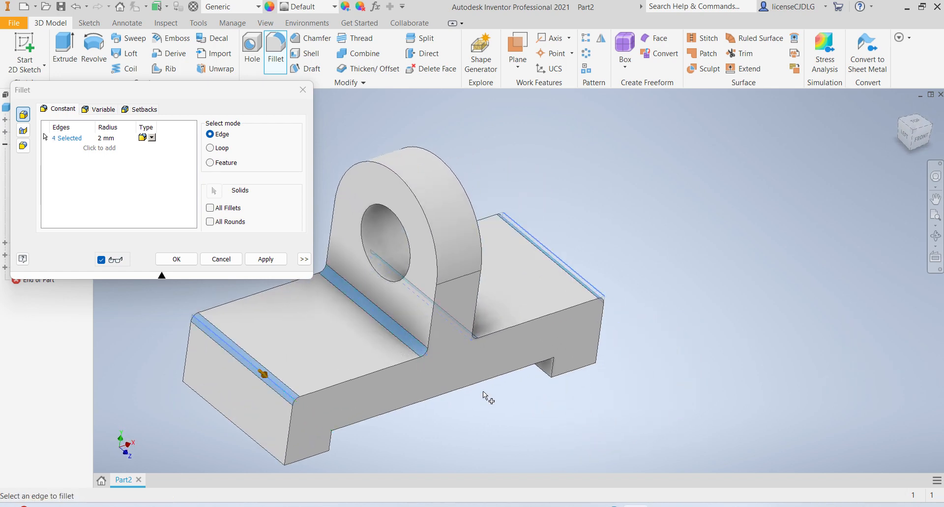
{"action": "left_click", "coordinate": [265, 259]}
{"action": "left_click", "coordinate": [223, 258]}
Set the part to an isometric corner view and snap the modelling window to the right half of the screen
{"action": "scroll", "coordinate": [400, 278], "scroll_direction": "up", "scroll_amount": 3}
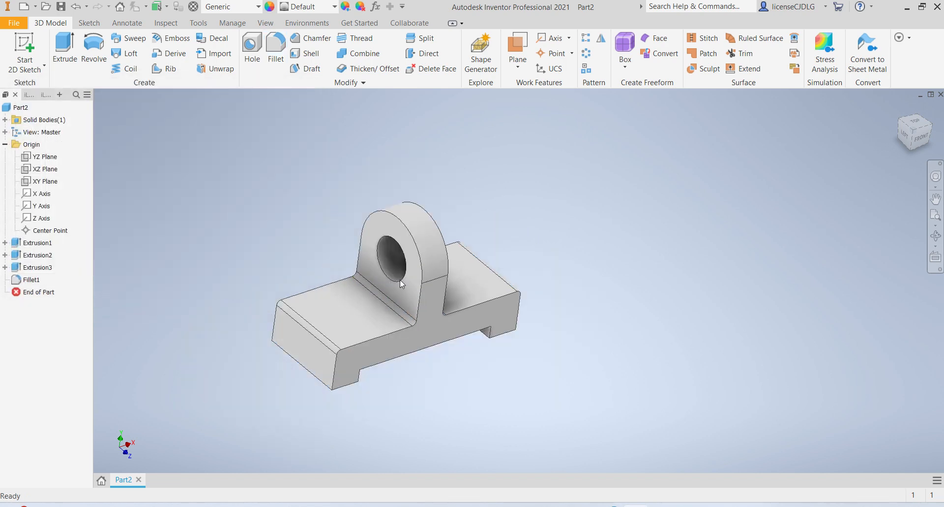
{"action": "middle_click_drag", "start_coordinate": [506, 322], "coordinate": [424, 324], "text": "shift"}
{"action": "scroll", "coordinate": [448, 318], "scroll_direction": "up", "scroll_amount": 2}
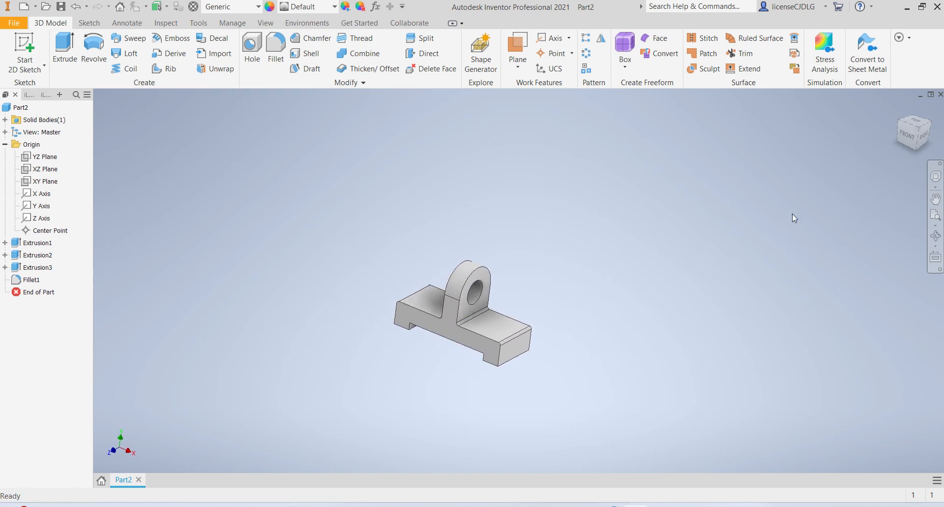
{"action": "left_click", "coordinate": [925, 125]}
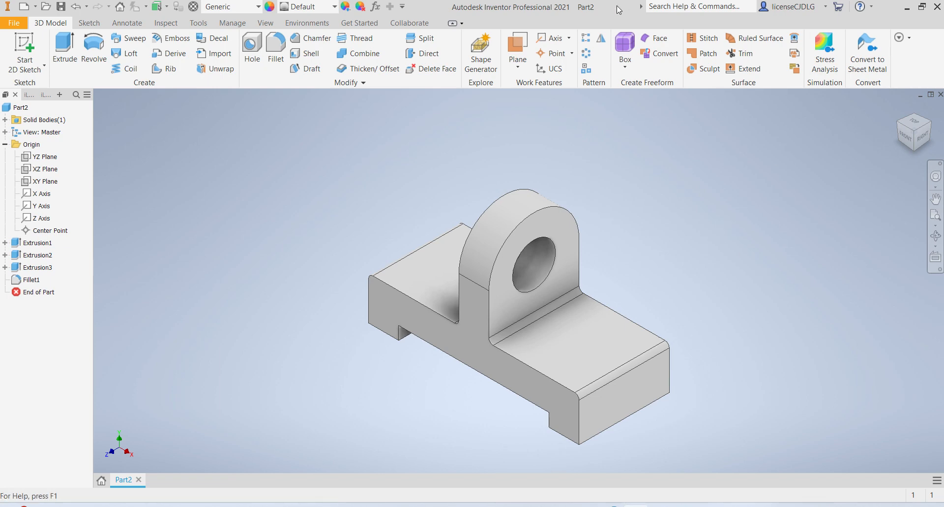
{"action": "left_click_drag", "start_coordinate": [619, 9], "coordinate": [941, 227]}
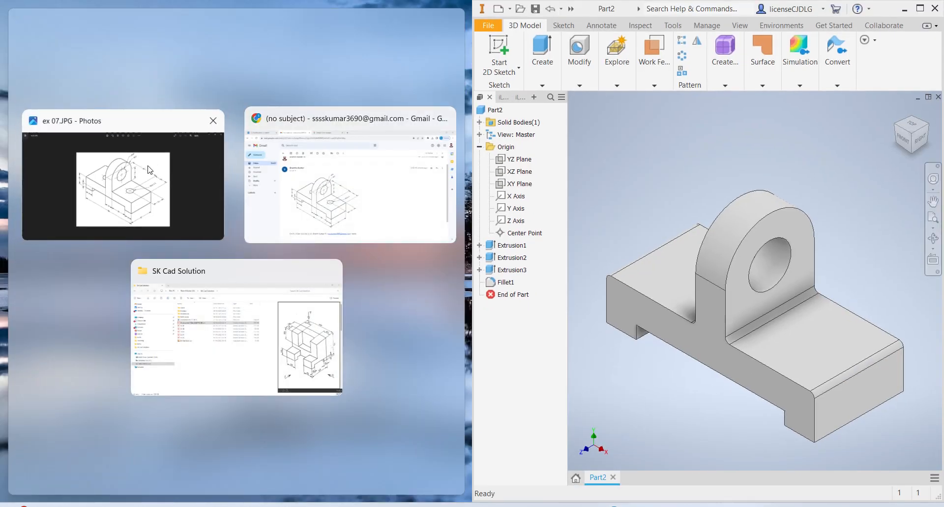
Compare the bracket with reference drawing ex 07 side by side, and return the modelling window to full screen
{"action": "left_click", "coordinate": [152, 172]}
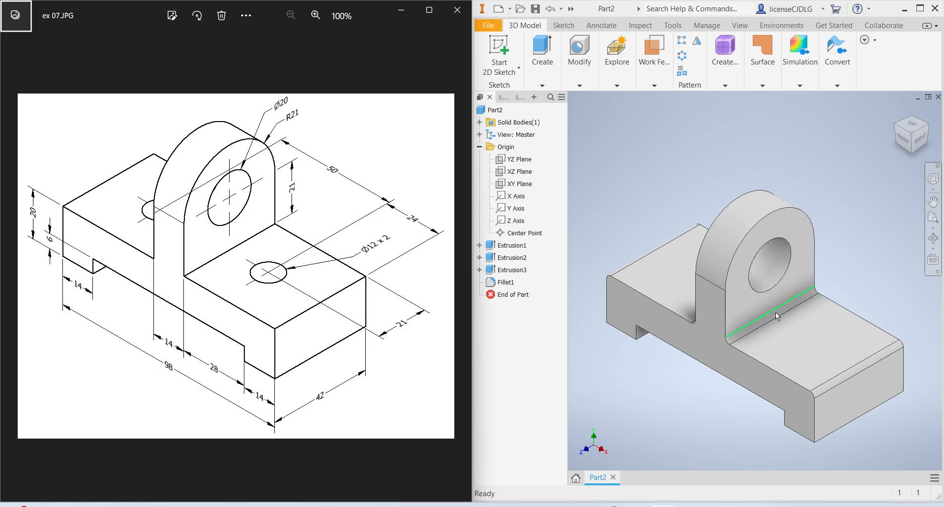
{"action": "left_click", "coordinate": [921, 10]}
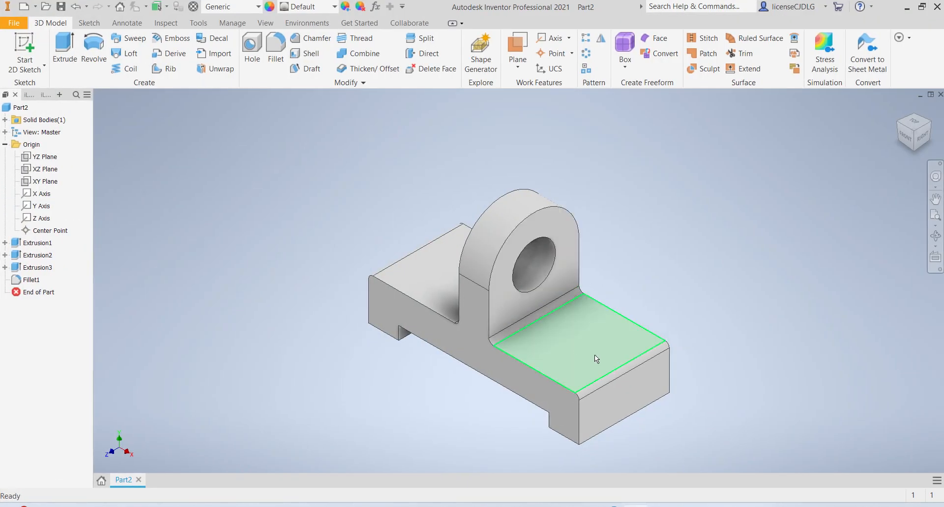
Sketch on the base's top face right of the lug and place a point about 22 mm right of and 21 mm below the origin
{"action": "left_click", "coordinate": [595, 351]}
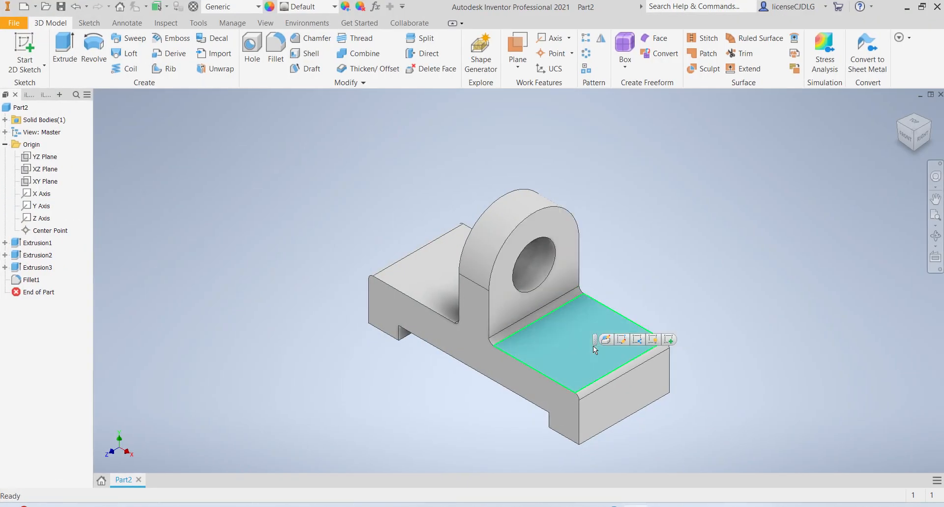
{"action": "left_click", "coordinate": [669, 339]}
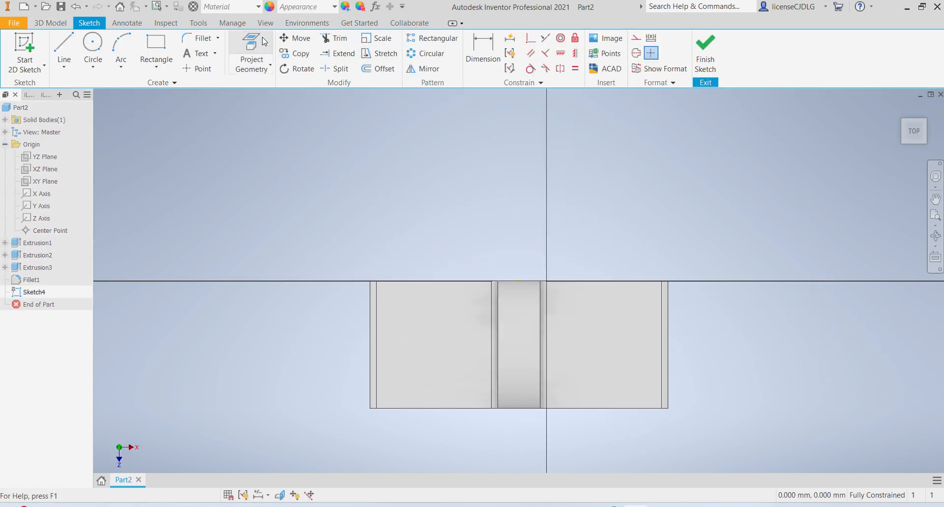
{"action": "left_click", "coordinate": [96, 47]}
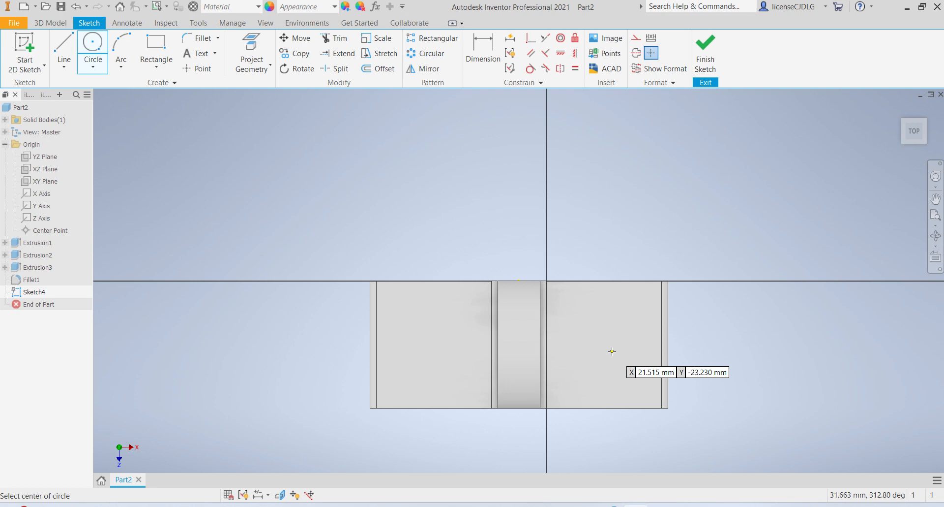
{"action": "key", "text": "Escape"}
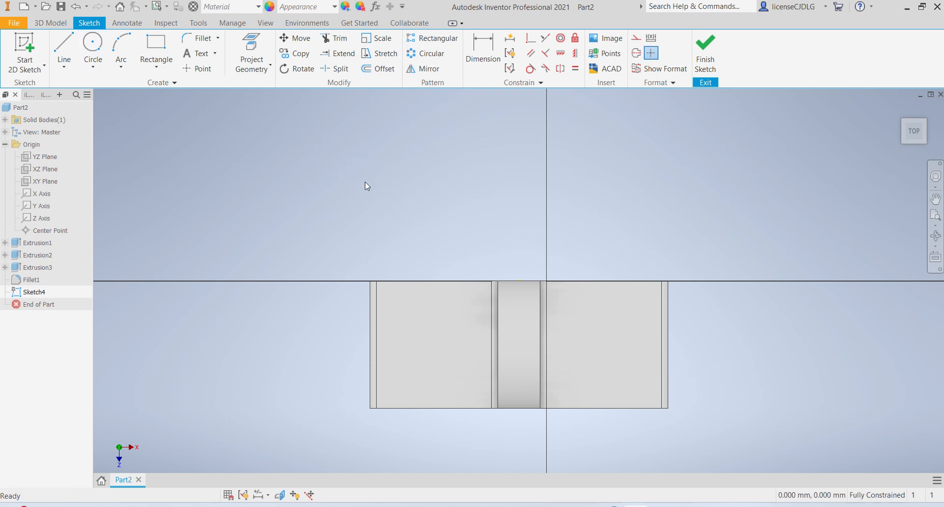
{"action": "left_click", "coordinate": [197, 68]}
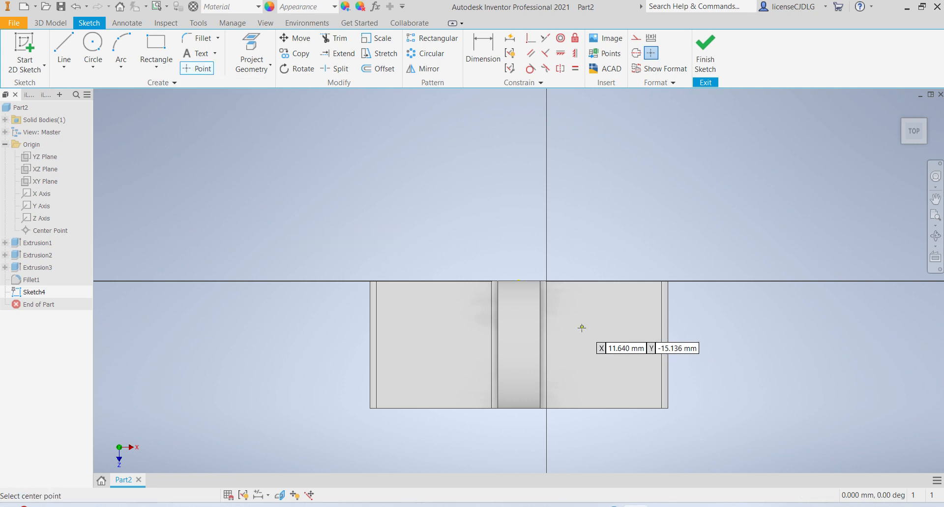
{"action": "left_click", "coordinate": [612, 345]}
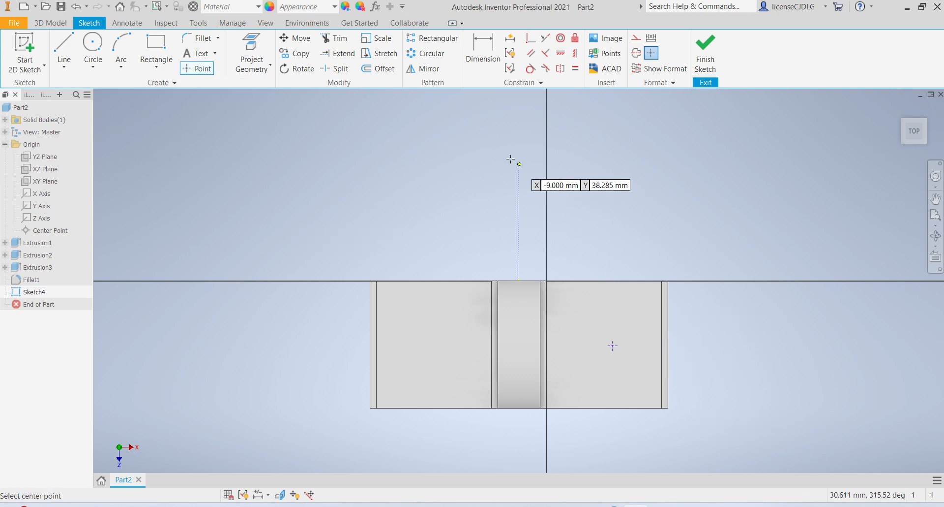
Dimension the point's horizontal distance from the base's right end edge as 24 mm
{"action": "left_click", "coordinate": [484, 54]}
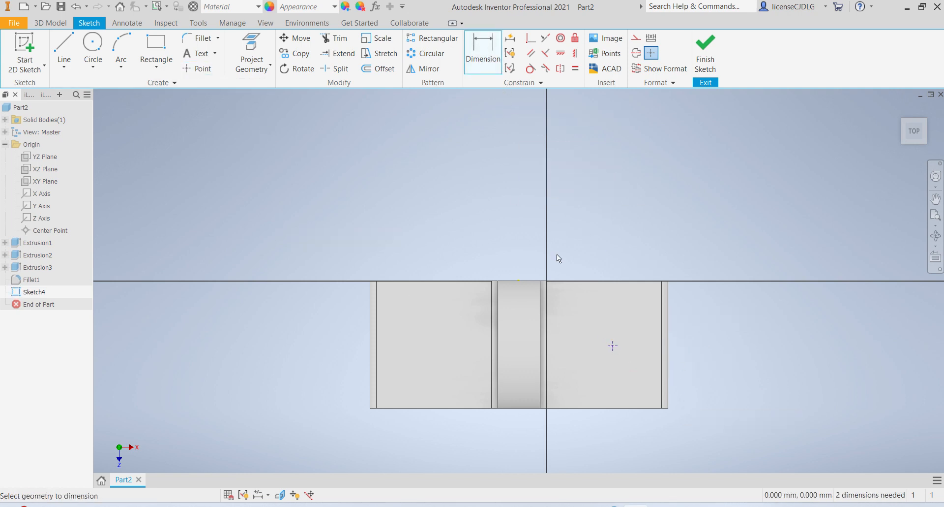
{"action": "left_click", "coordinate": [542, 328]}
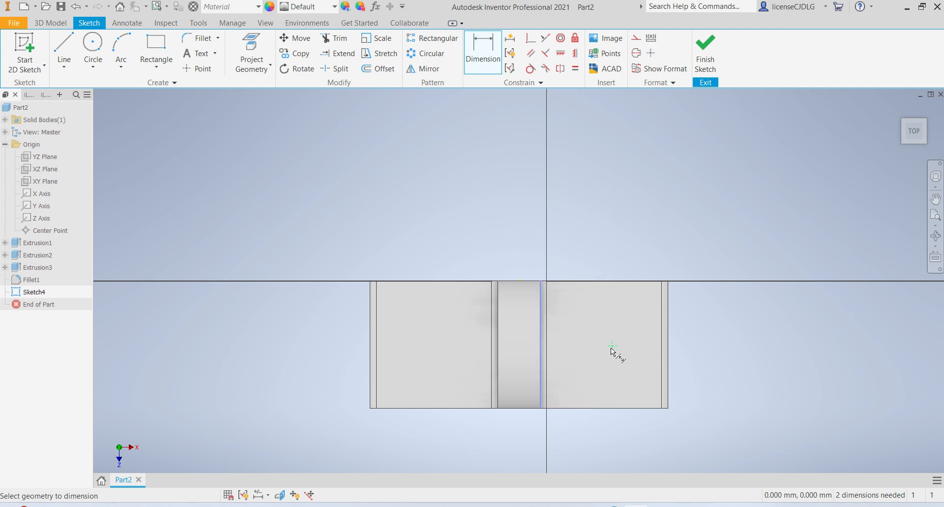
{"action": "key", "text": "Escape"}
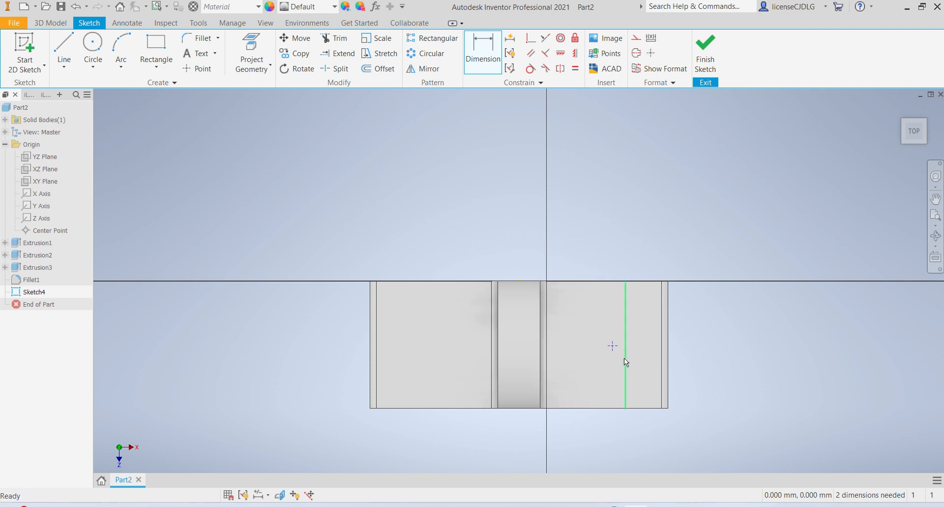
{"action": "left_click", "coordinate": [668, 356]}
{"action": "left_click", "coordinate": [645, 249]}
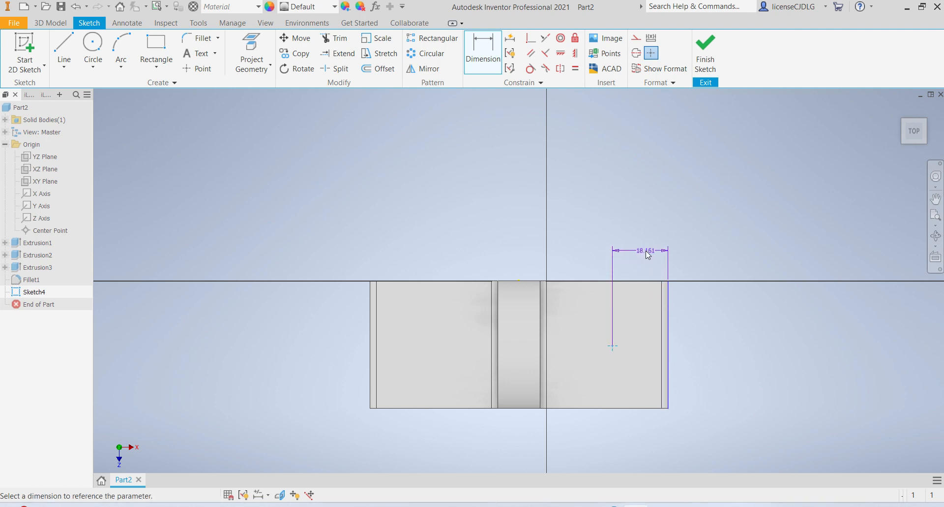
{"action": "type", "text": "24"}
{"action": "key", "text": "Return"}
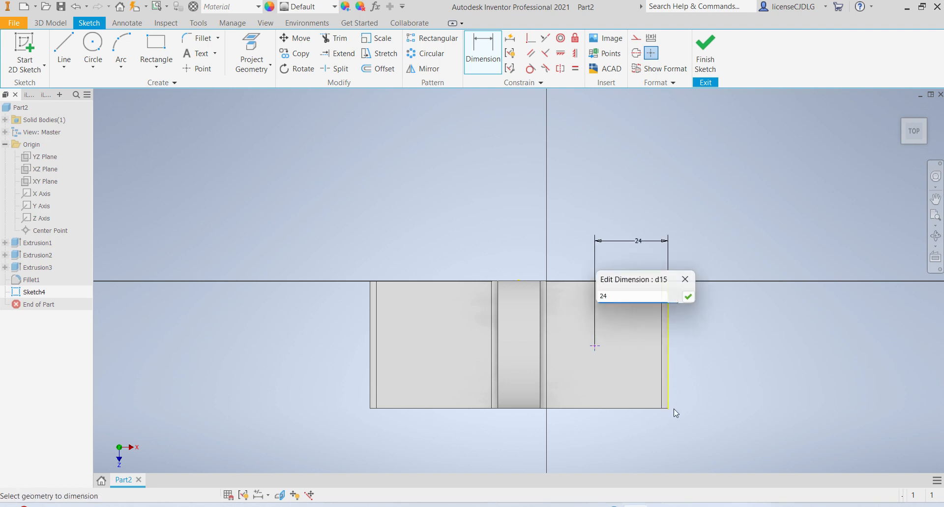
Dimension the point's distance from the base's long front edge as 21 mm
{"action": "left_click", "coordinate": [622, 406]}
{"action": "left_click", "coordinate": [708, 375]}
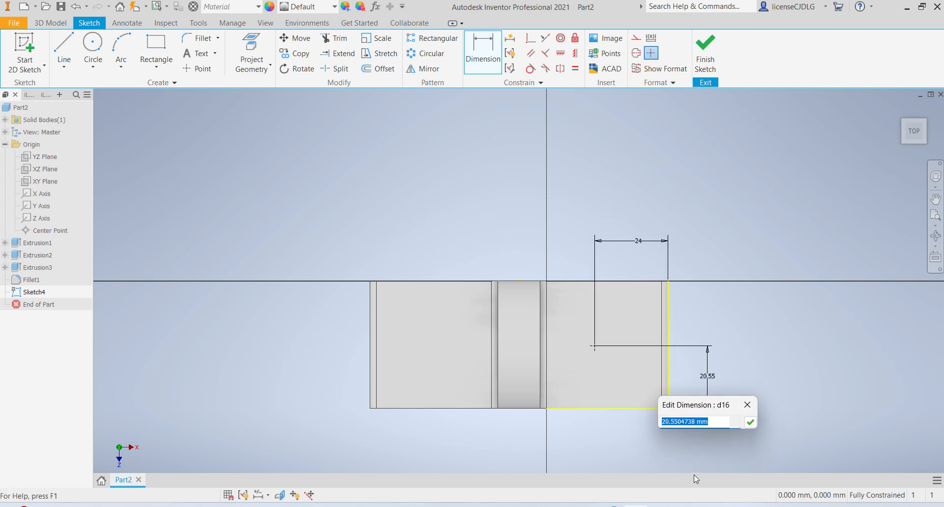
{"action": "type", "text": "21"}
{"action": "key", "text": "Return"}
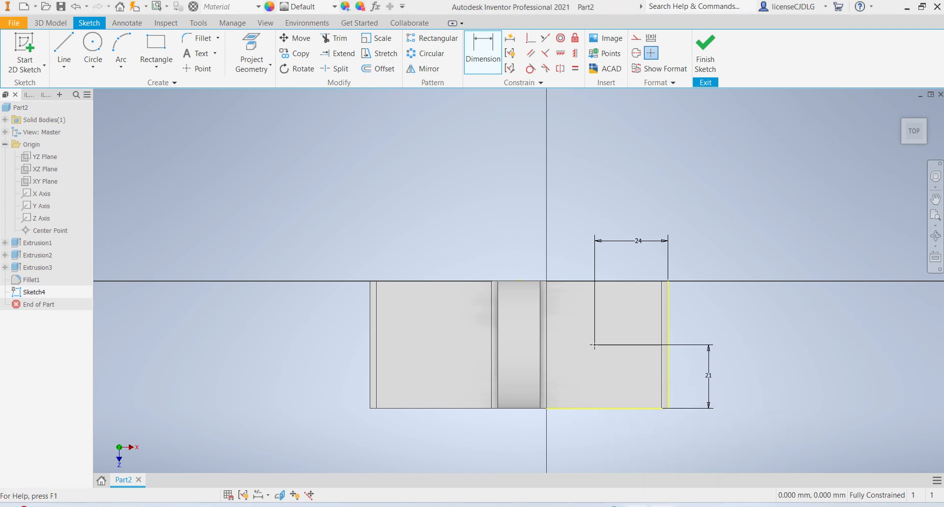
Check the hole's position and diameter on reference drawing ex 07 and return to the sketch
{"action": "left_click", "coordinate": [636, 505]}
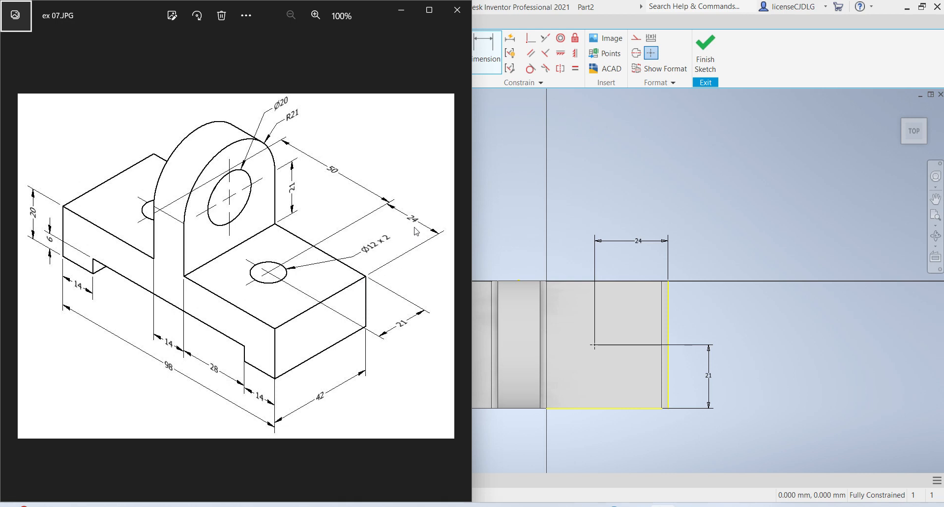
{"action": "mouse_move", "coordinate": [638, 504]}
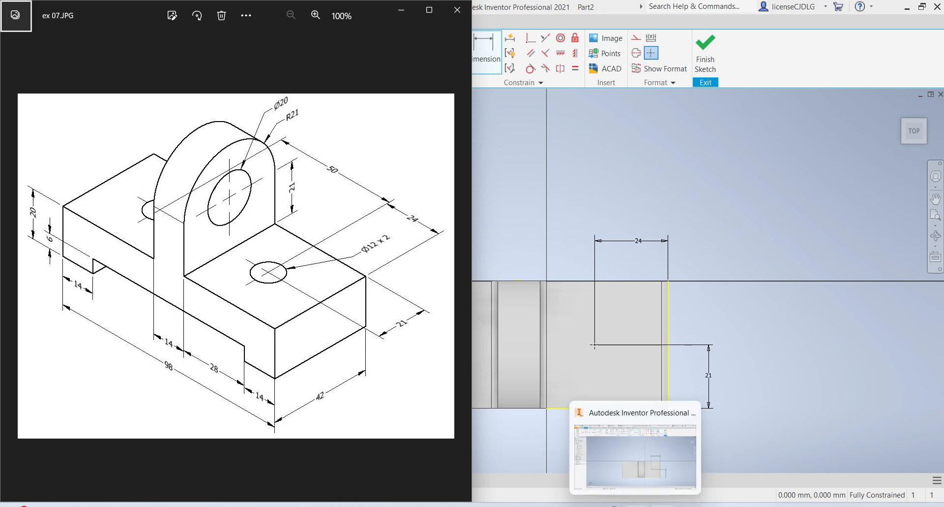
{"action": "left_click", "coordinate": [638, 447]}
Finish the sketch and cut a simple 12 mm diameter hole through all at the sketched point
{"action": "left_click", "coordinate": [705, 51]}
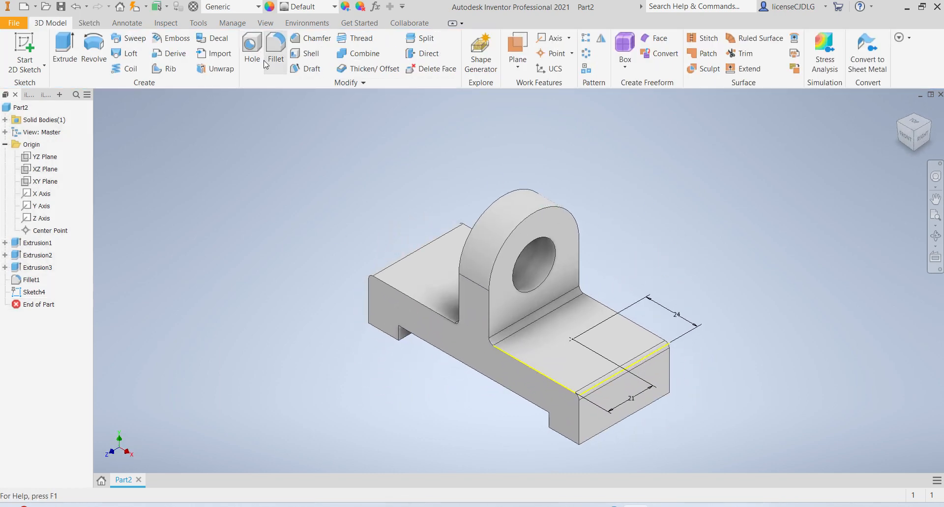
{"action": "left_click", "coordinate": [251, 47]}
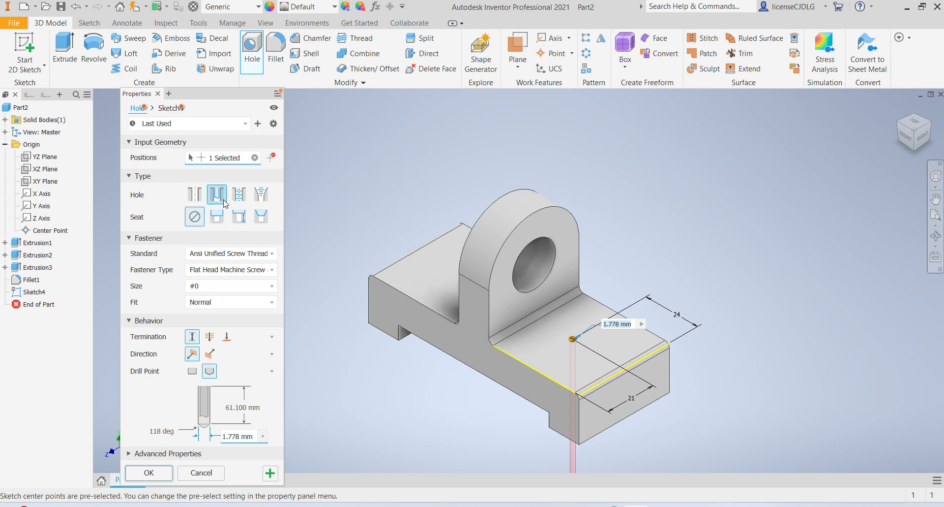
{"action": "left_click", "coordinate": [194, 195]}
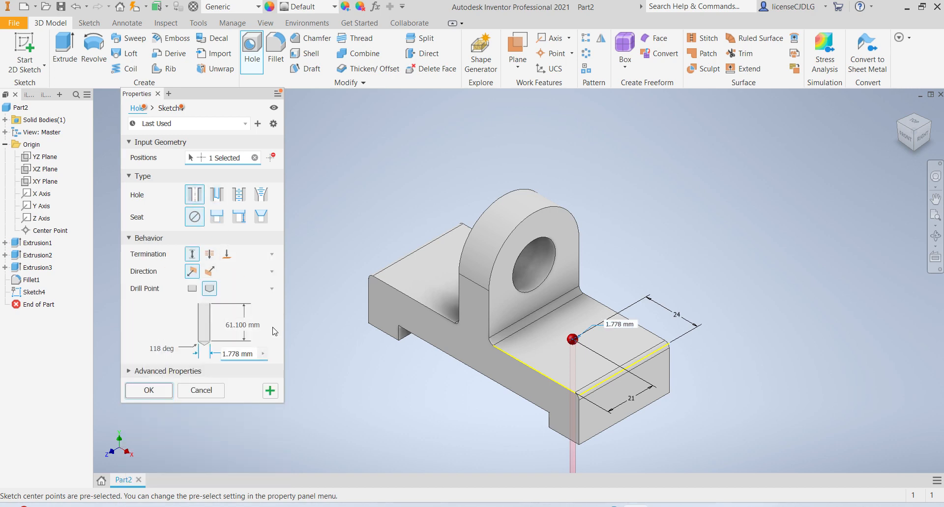
{"action": "left_click", "coordinate": [247, 354]}
{"action": "type", "text": "12"}
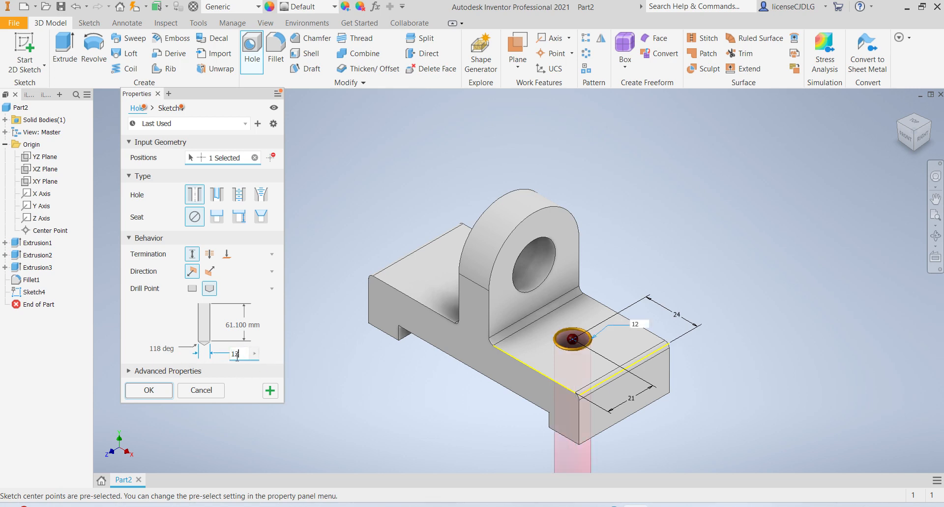
{"action": "left_click", "coordinate": [210, 254]}
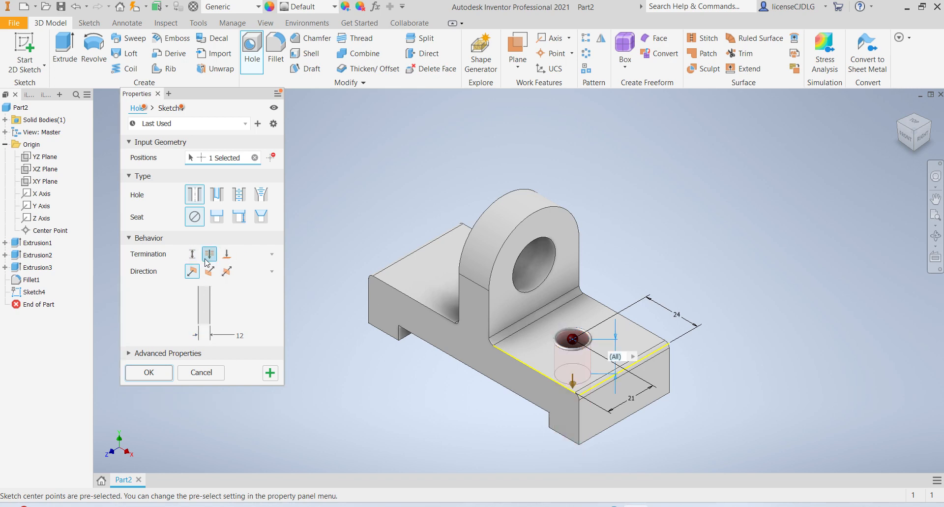
{"action": "left_click", "coordinate": [155, 376]}
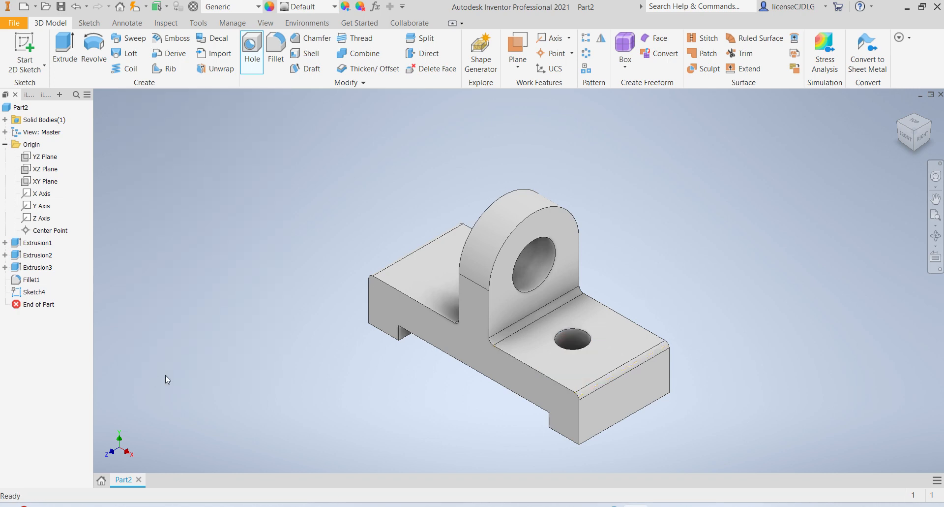
Mirror the 12 mm hole about the YZ plane onto the other side of the lug
{"action": "middle_click_drag", "start_coordinate": [560, 368], "coordinate": [628, 344]}
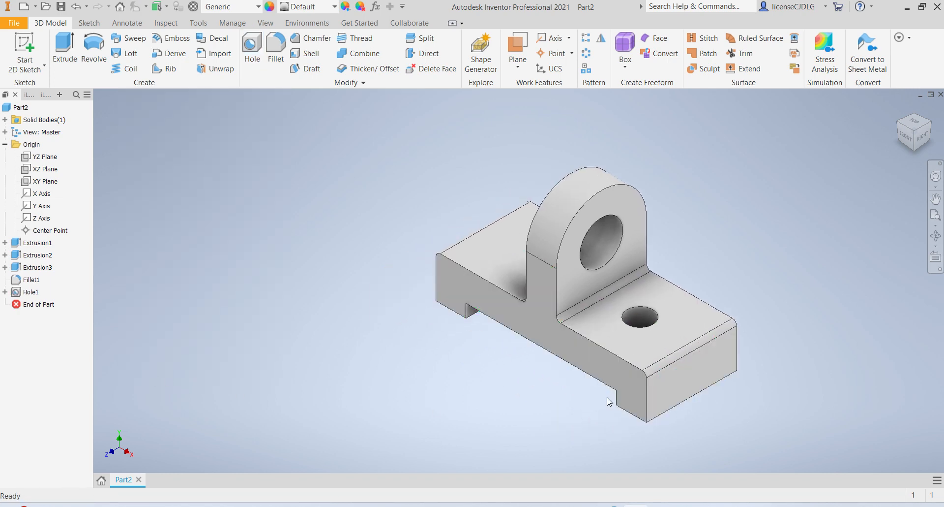
{"action": "middle_click_drag", "start_coordinate": [662, 403], "coordinate": [649, 361], "text": "shift"}
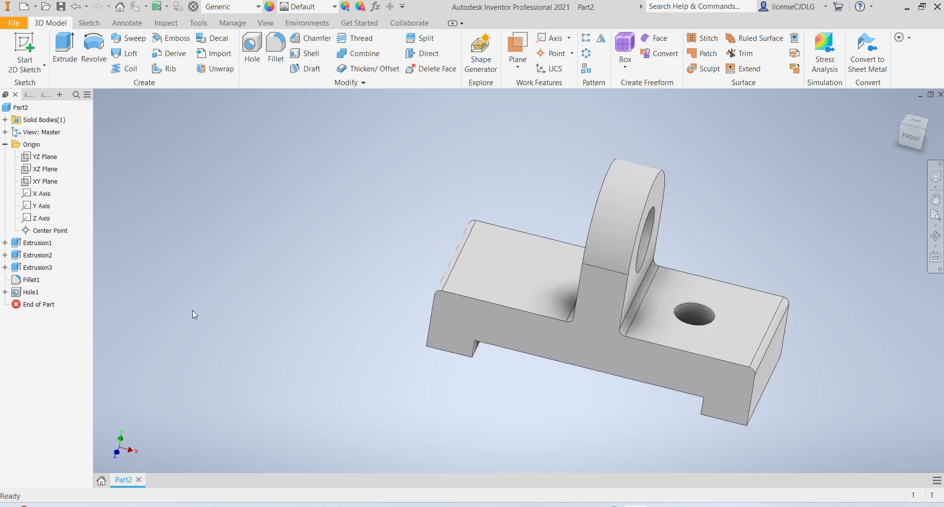
{"action": "left_click", "coordinate": [31, 292]}
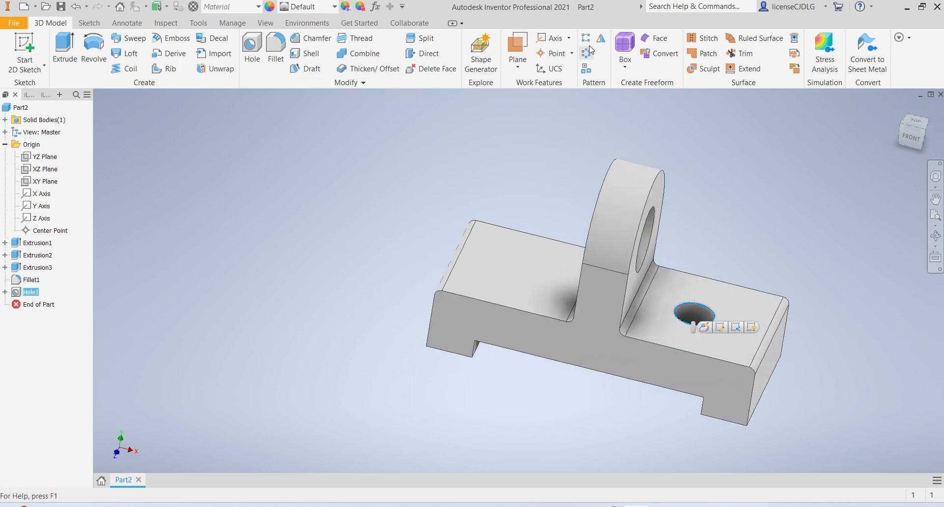
{"action": "left_click", "coordinate": [601, 41]}
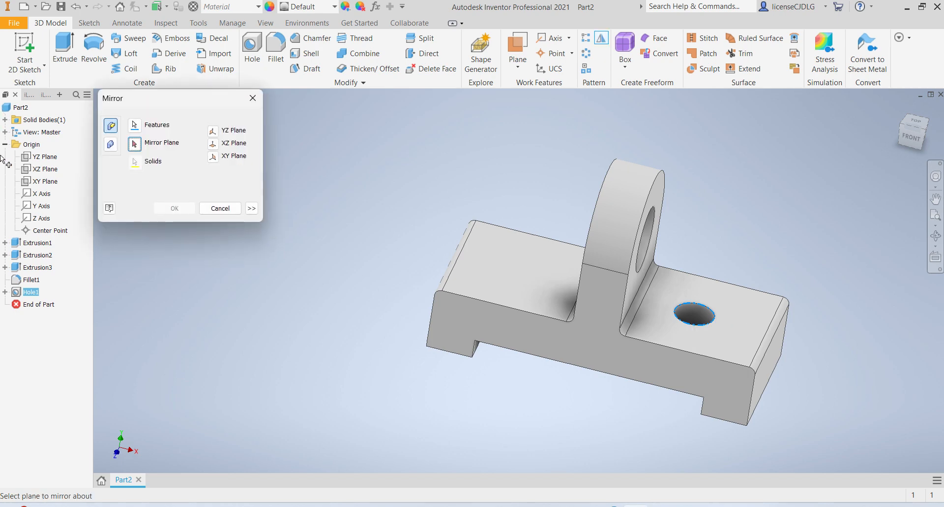
{"action": "left_click", "coordinate": [51, 157]}
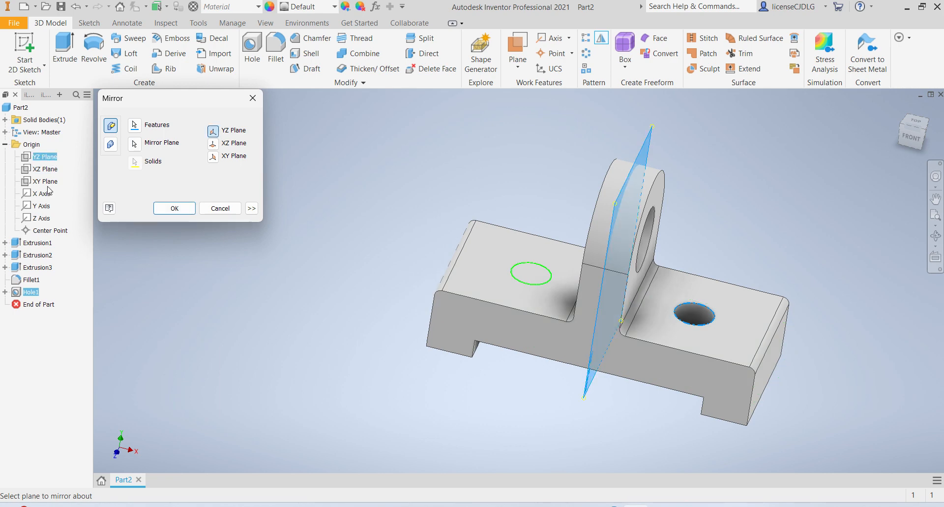
{"action": "left_click", "coordinate": [169, 209]}
Set the part's material to Stainless Steel from the Inventor Material Library
{"action": "scroll", "coordinate": [666, 287], "scroll_direction": "up", "scroll_amount": 3}
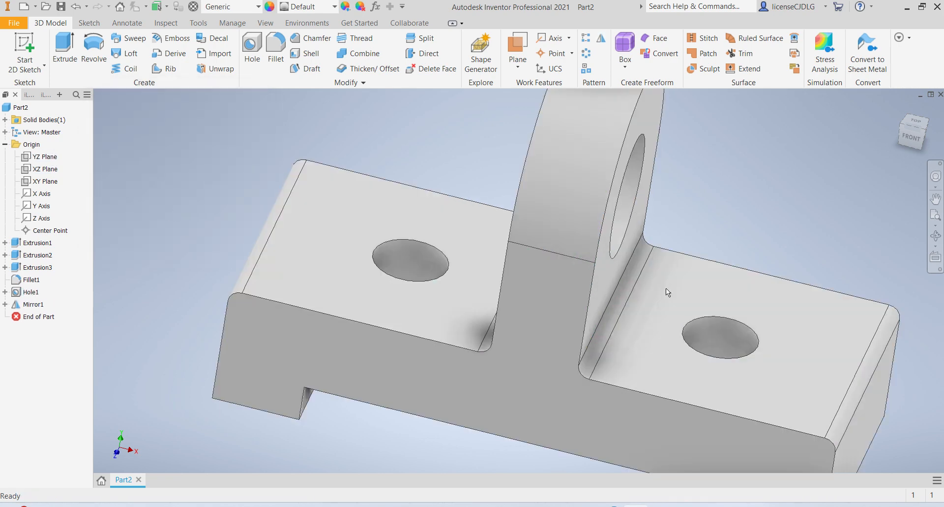
{"action": "scroll", "coordinate": [666, 288], "scroll_direction": "down", "scroll_amount": 5}
{"action": "middle_click_drag", "start_coordinate": [724, 317], "coordinate": [669, 323], "text": "shift"}
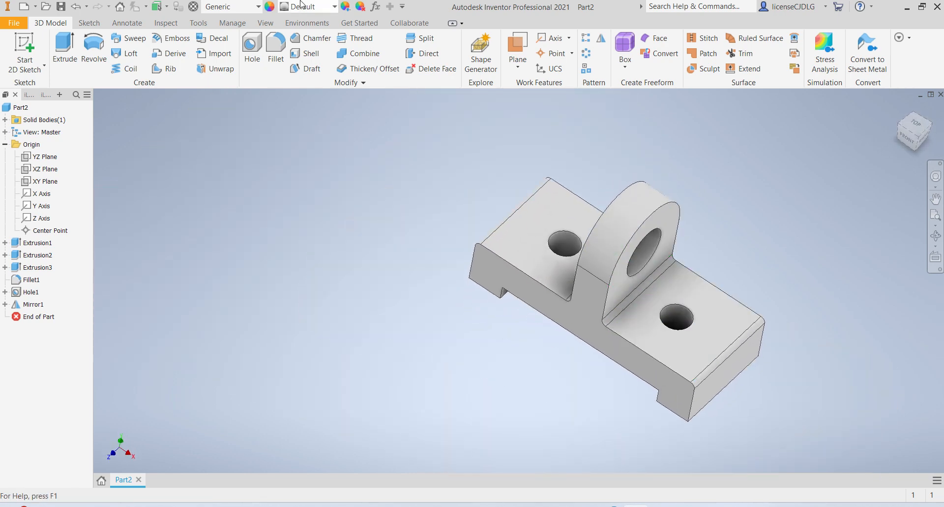
{"action": "left_click", "coordinate": [256, 6]}
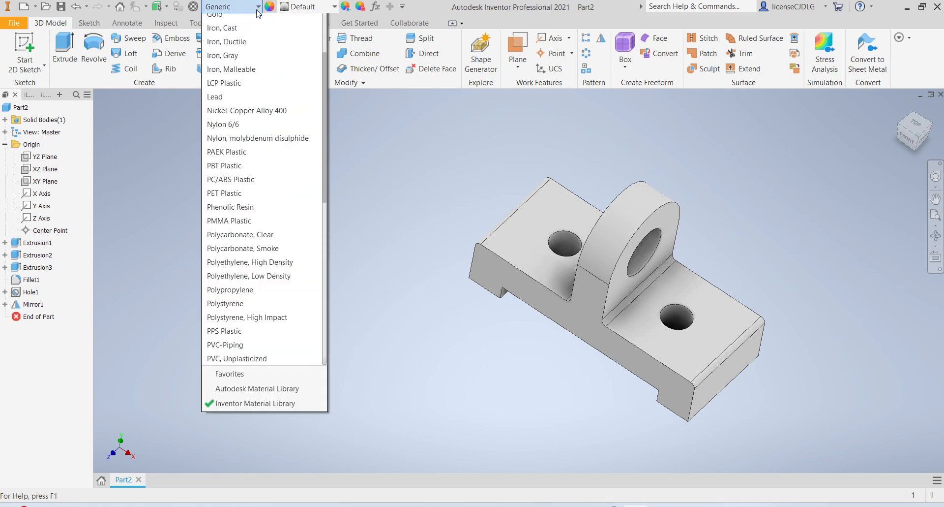
{"action": "scroll", "coordinate": [246, 257], "scroll_direction": "down", "scroll_amount": 3}
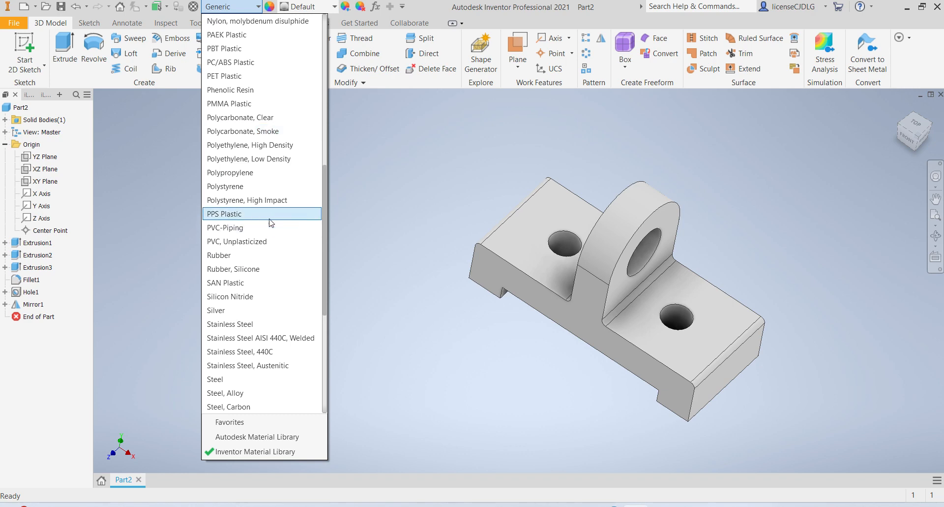
{"action": "scroll", "coordinate": [266, 222], "scroll_direction": "down", "scroll_amount": 5}
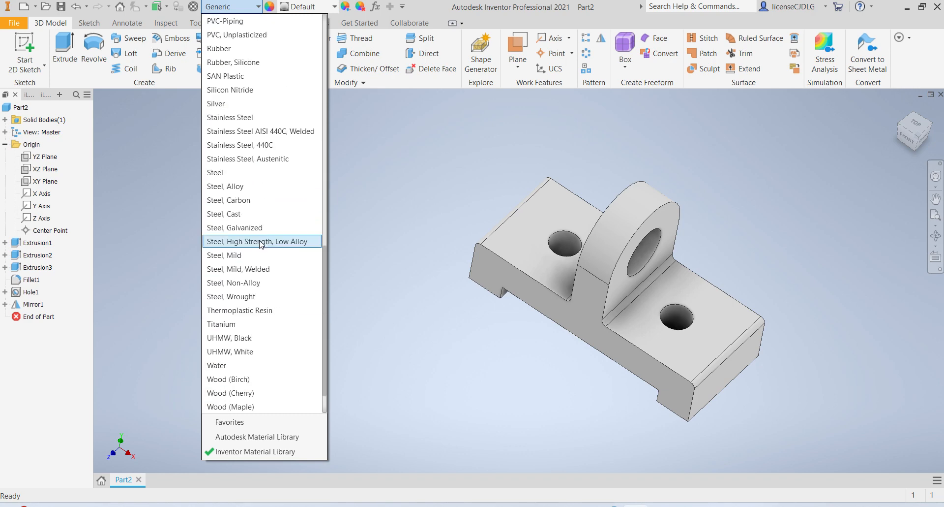
{"action": "scroll", "coordinate": [263, 265], "scroll_direction": "down", "scroll_amount": 1}
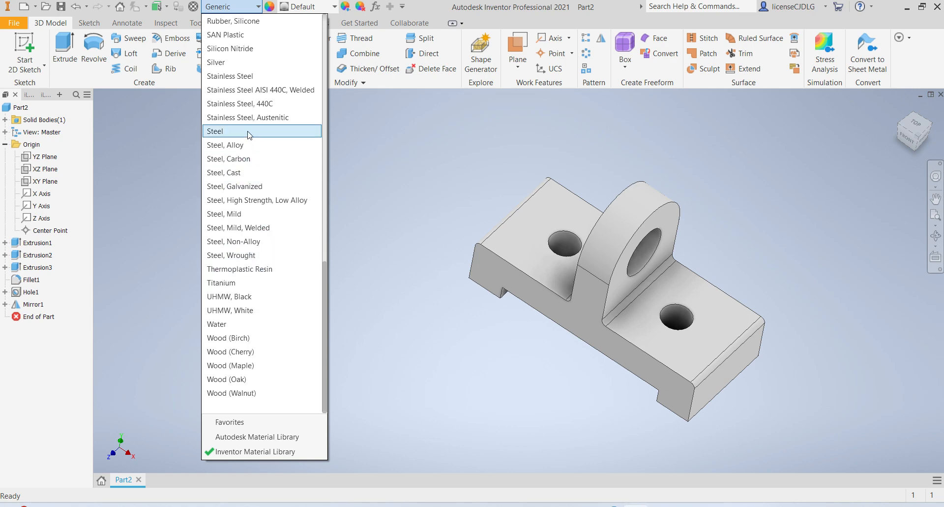
{"action": "left_click", "coordinate": [257, 78]}
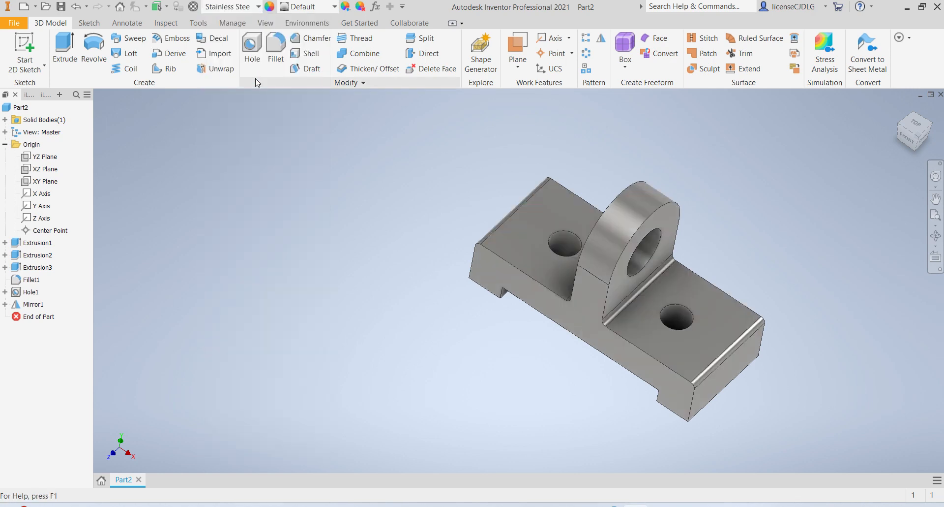
Try the Sky Blue Medium appearance from the Inventor Material Library on the whole bracket
{"action": "scroll", "coordinate": [607, 356], "scroll_direction": "down", "scroll_amount": 5}
{"action": "key", "text": "F6"}
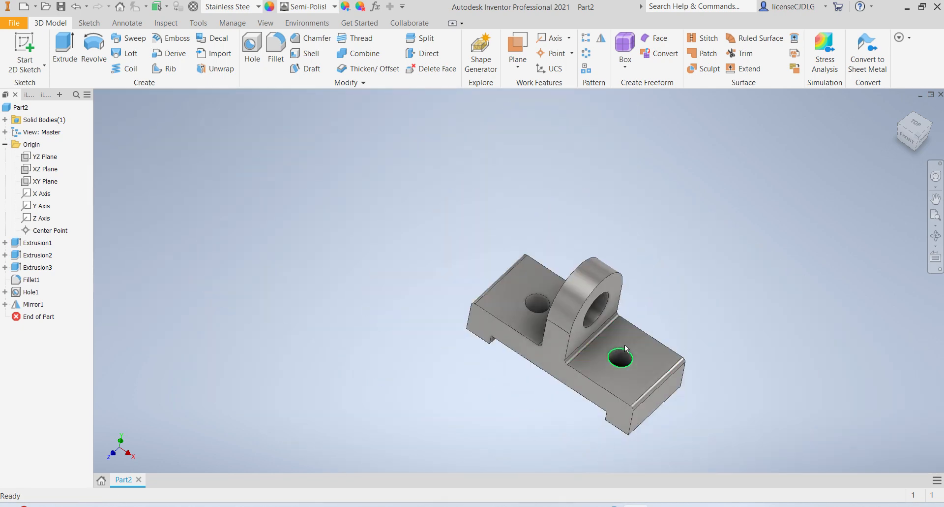
{"action": "scroll", "coordinate": [626, 359], "scroll_direction": "down", "scroll_amount": 3}
{"action": "scroll", "coordinate": [635, 374], "scroll_direction": "up", "scroll_amount": 3}
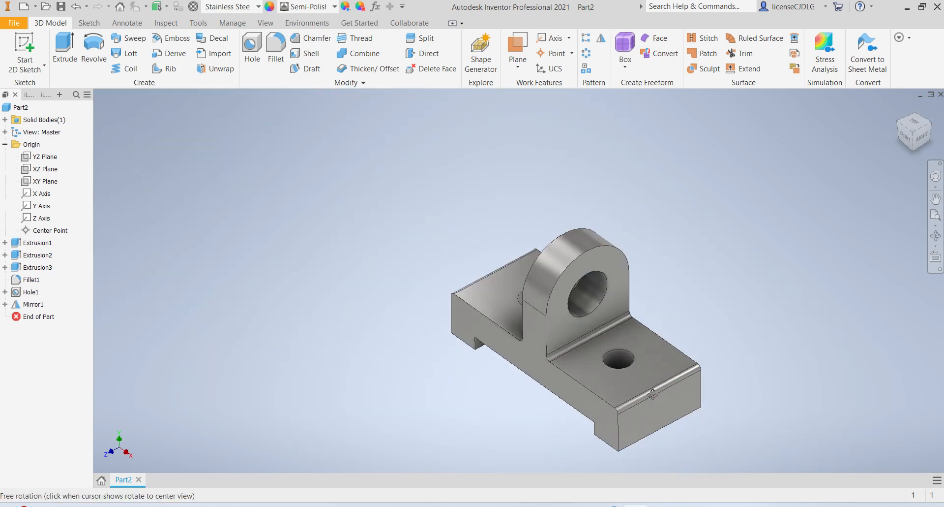
{"action": "scroll", "coordinate": [639, 378], "scroll_direction": "down", "scroll_amount": 1}
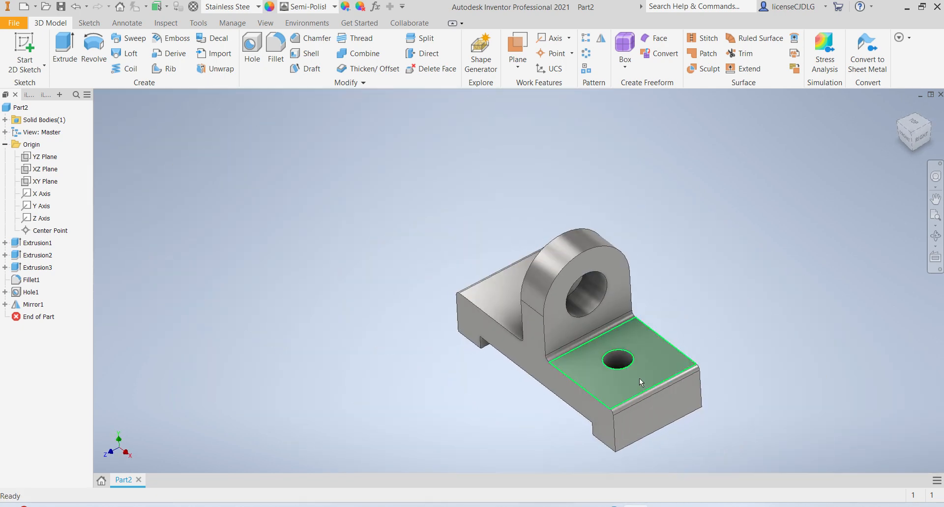
{"action": "left_click", "coordinate": [335, 8]}
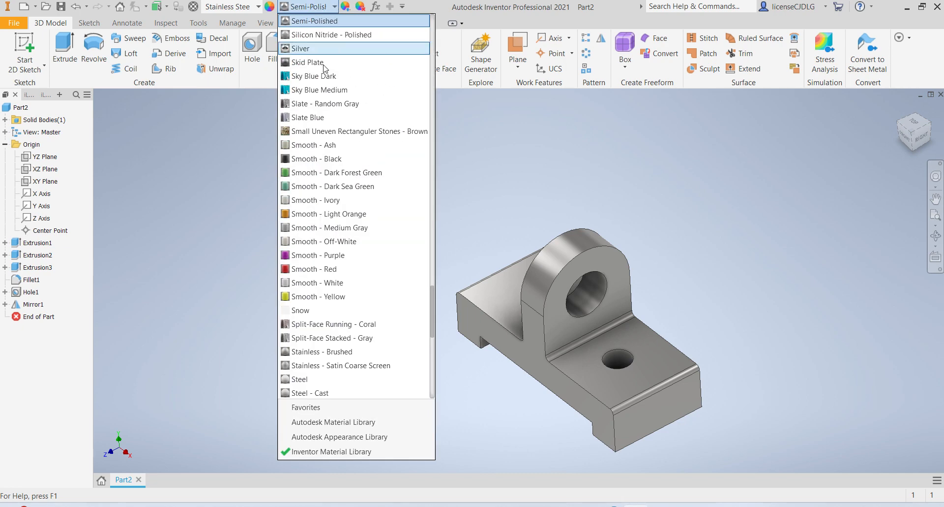
{"action": "left_click", "coordinate": [326, 90]}
{"action": "scroll", "coordinate": [628, 437], "scroll_direction": "up", "scroll_amount": 2}
{"action": "scroll", "coordinate": [576, 339], "scroll_direction": "down", "scroll_amount": 4}
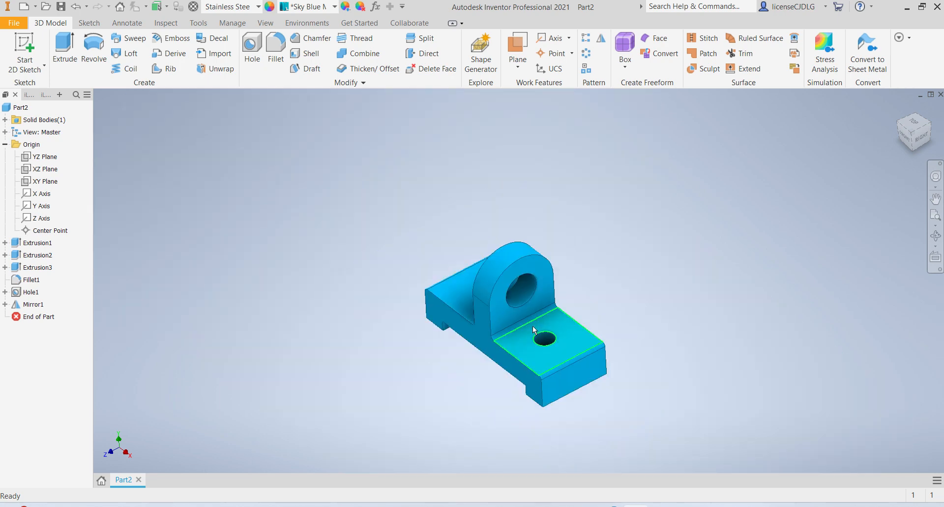
Set the bracket's appearance to Smooth - Red and orient the model to an isometric view showing the top, front and right faces
{"action": "right_click", "coordinate": [288, 81]}
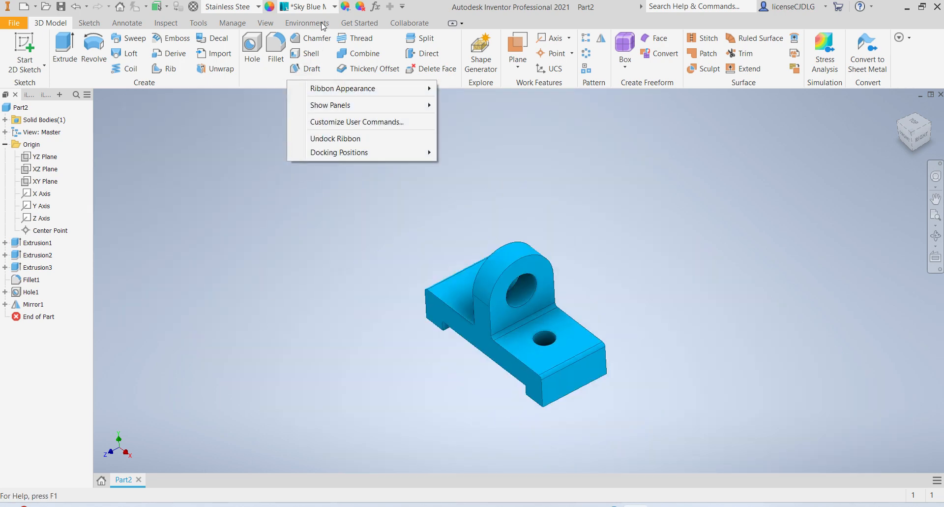
{"action": "left_click", "coordinate": [334, 7]}
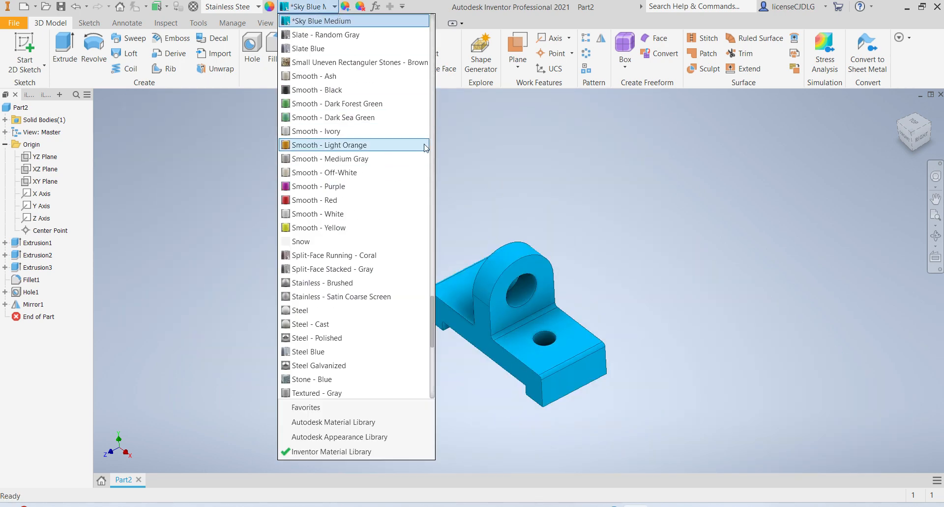
{"action": "left_click", "coordinate": [311, 200]}
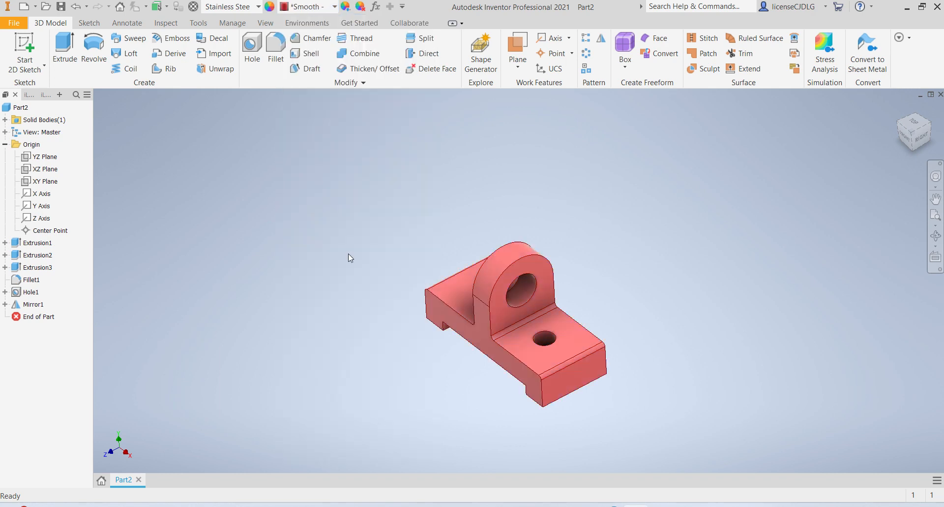
{"action": "scroll", "coordinate": [553, 316], "scroll_direction": "down", "scroll_amount": 3}
{"action": "scroll", "coordinate": [553, 317], "scroll_direction": "up", "scroll_amount": 1}
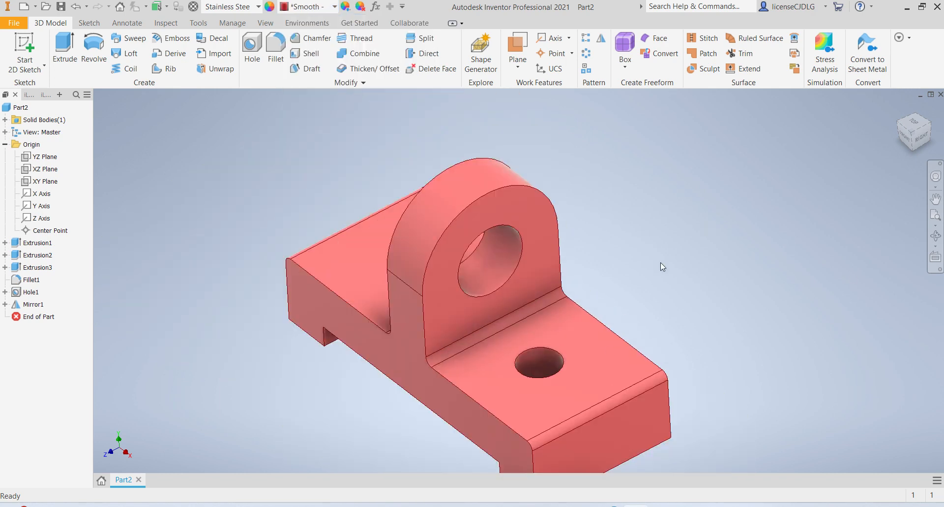
{"action": "scroll", "coordinate": [506, 309], "scroll_direction": "up", "scroll_amount": 3}
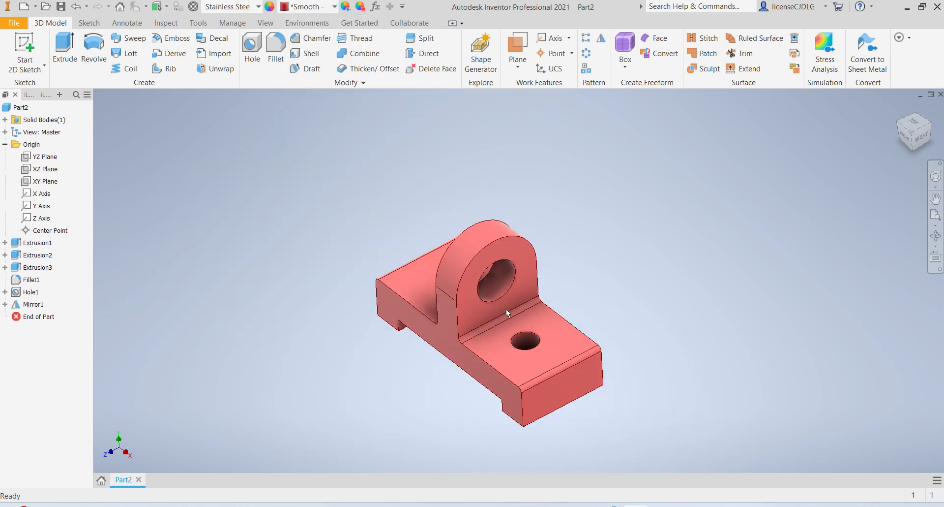
{"action": "left_click", "coordinate": [913, 134]}
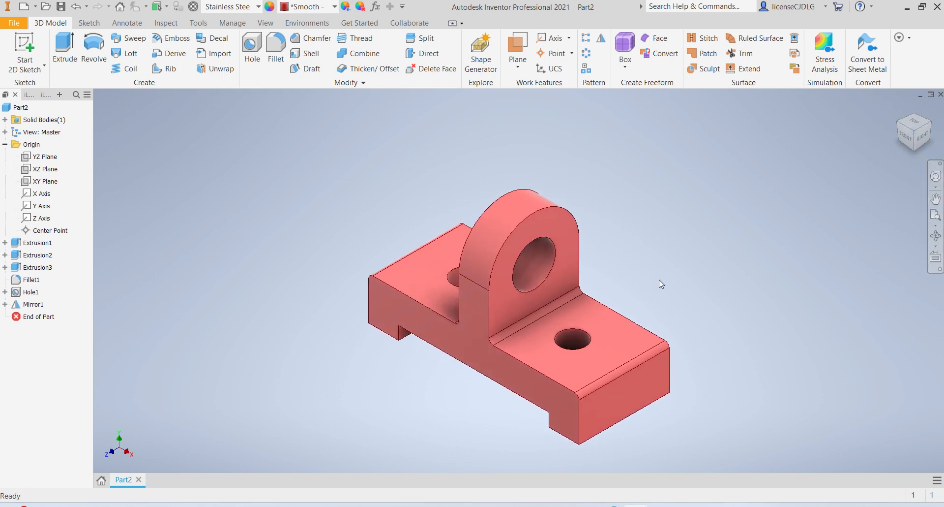